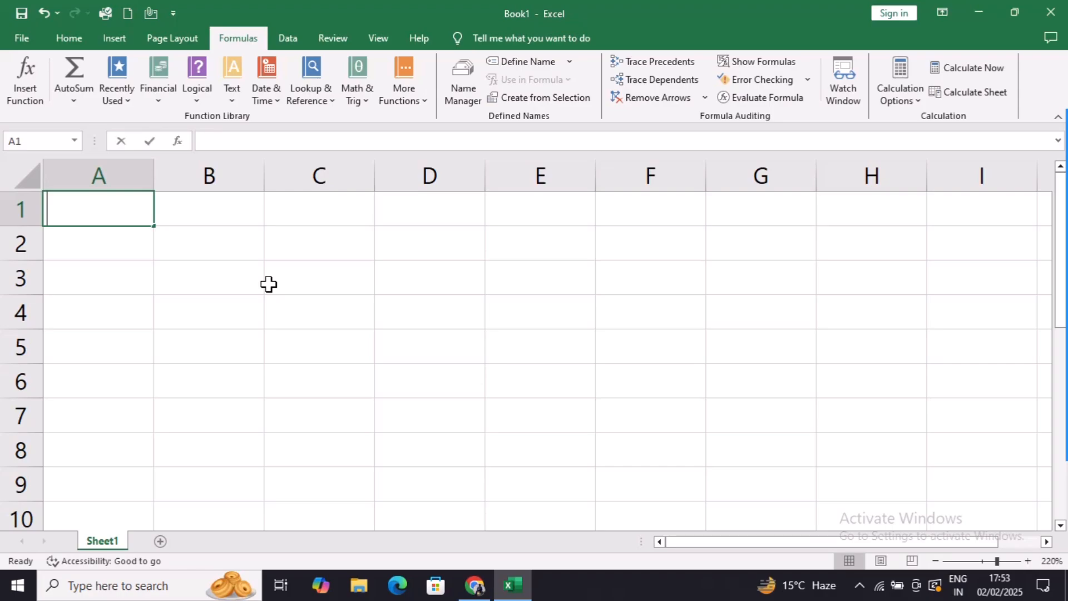
pyautogui.write('+')
pyautogui.press('Return')
pyautogui.press('Up')
pyautogui.press('Delete')
# Enter 10, 20, 30 and 40 in cells A1 through A4, and clear that range again
pyautogui.doubleClick(135, 211)
pyautogui.write('10')
pyautogui.press('Return')
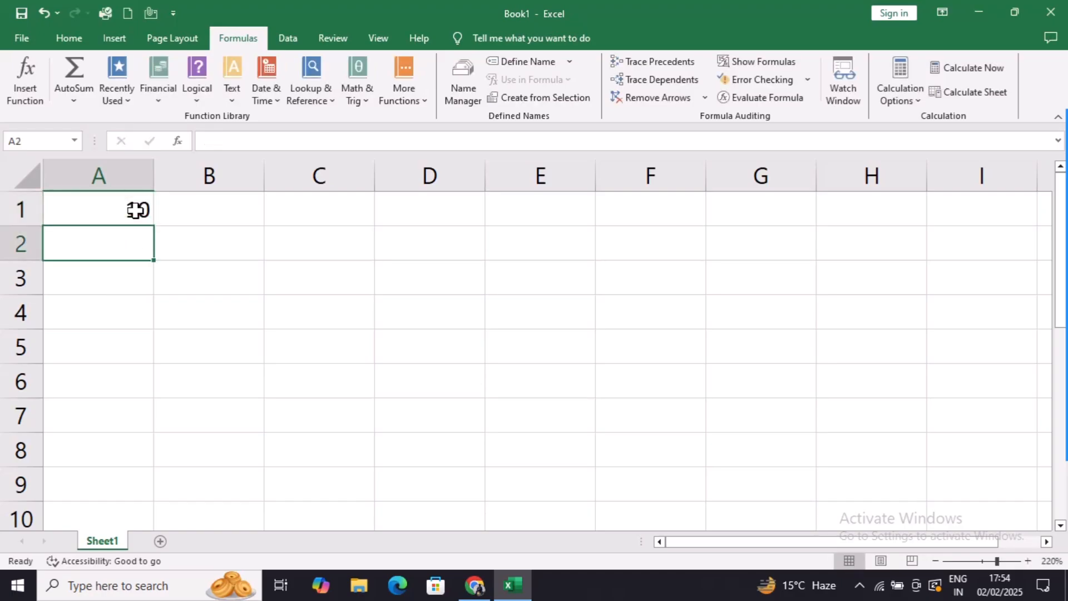
pyautogui.write('20')
pyautogui.press('Return')
pyautogui.write('30')
pyautogui.press('Return')
pyautogui.write('40')
pyautogui.press('Return')
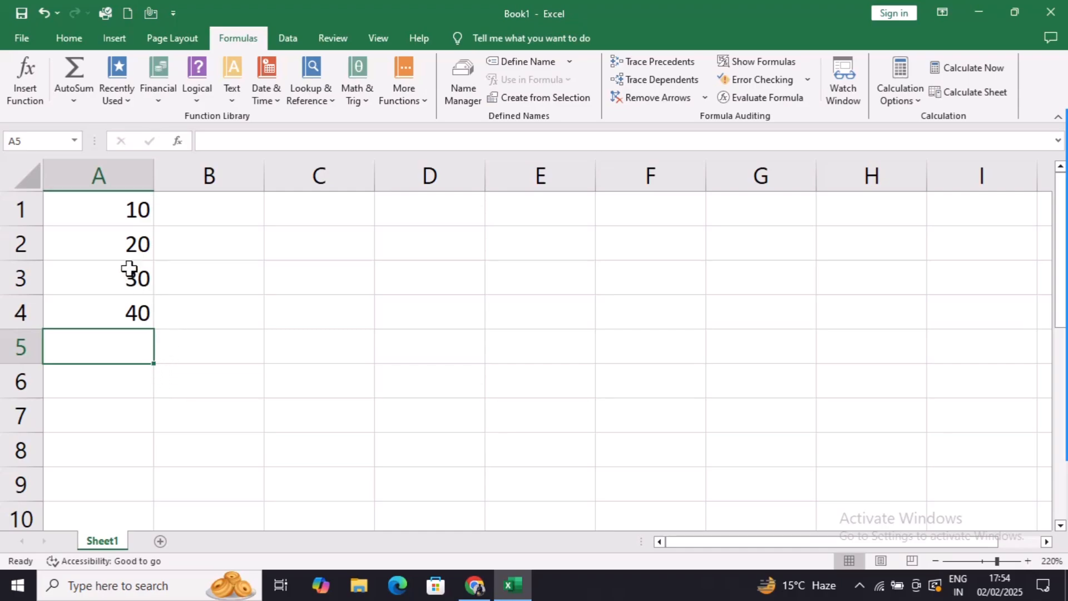
pyautogui.moveTo(111, 206); pyautogui.dragTo(120, 301)
pyautogui.press('Delete')
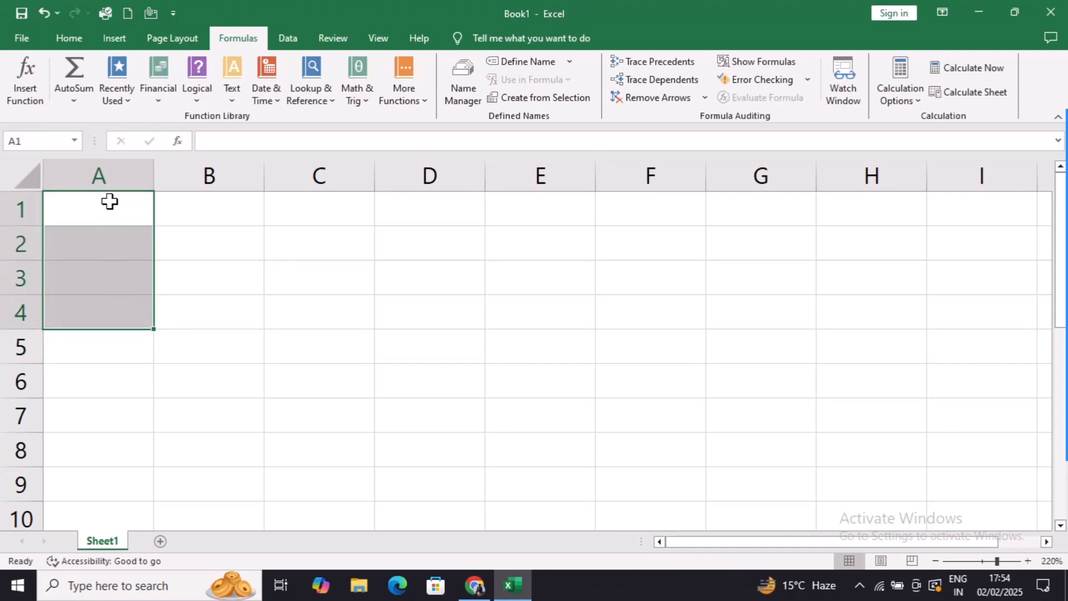
# Fill cells A1 through A5 with the values 10, 20, 30, 40 and 50
pyautogui.click(109, 203)
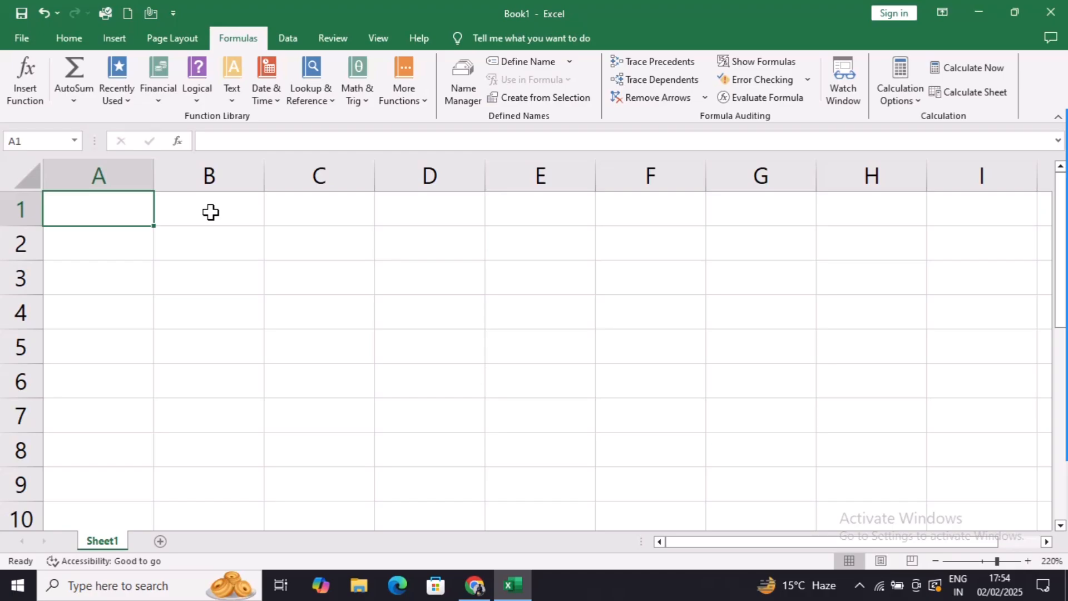
pyautogui.write('10')
pyautogui.press('Return')
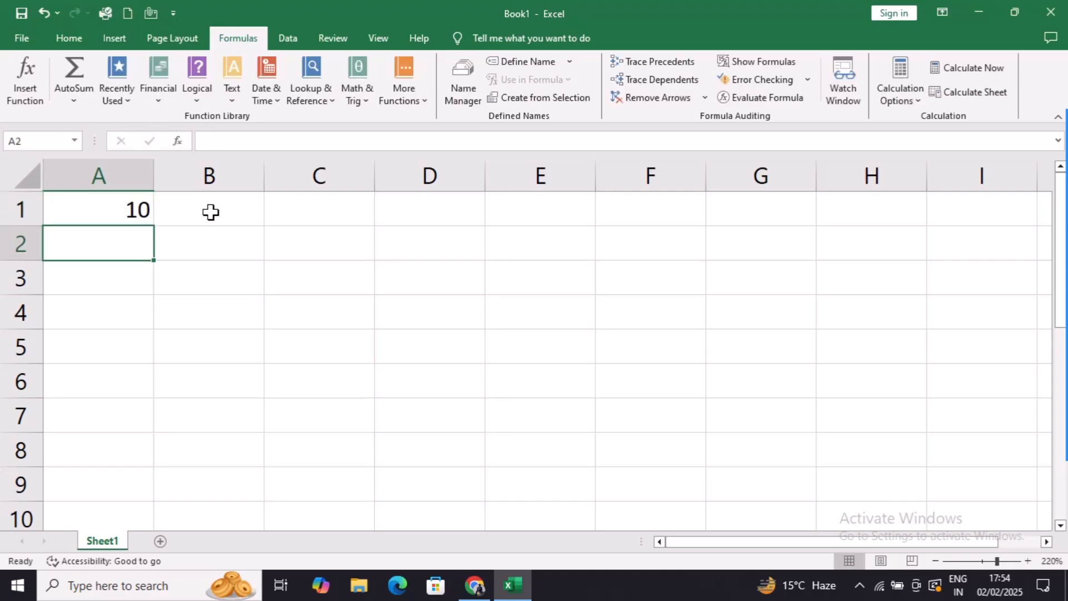
pyautogui.write('20')
pyautogui.press('Return')
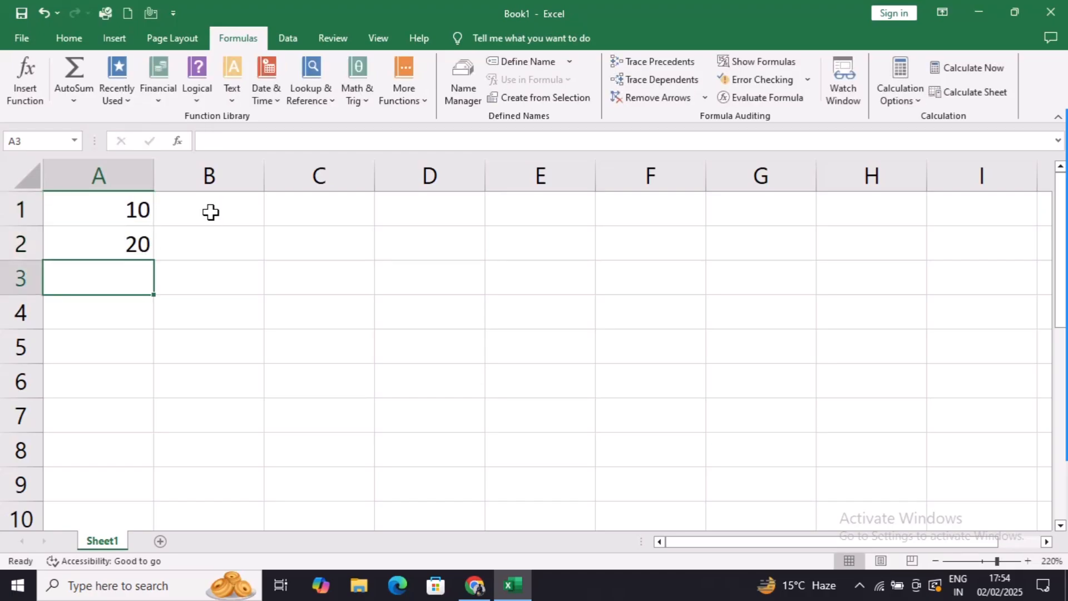
pyautogui.write('30')
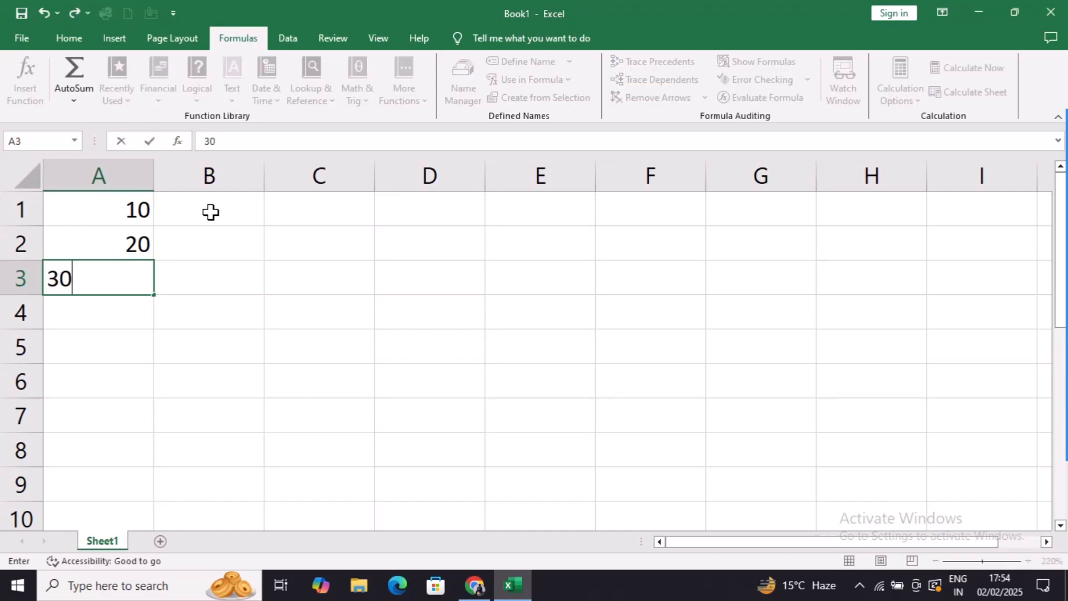
pyautogui.press('Return')
pyautogui.press('F2')
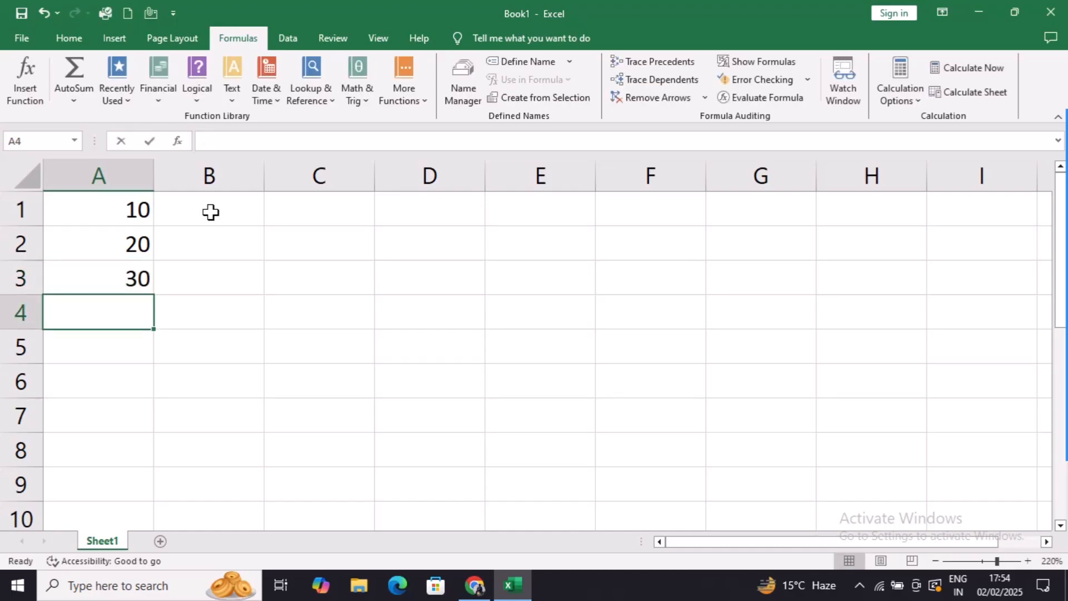
pyautogui.write('40')
pyautogui.press('Return')
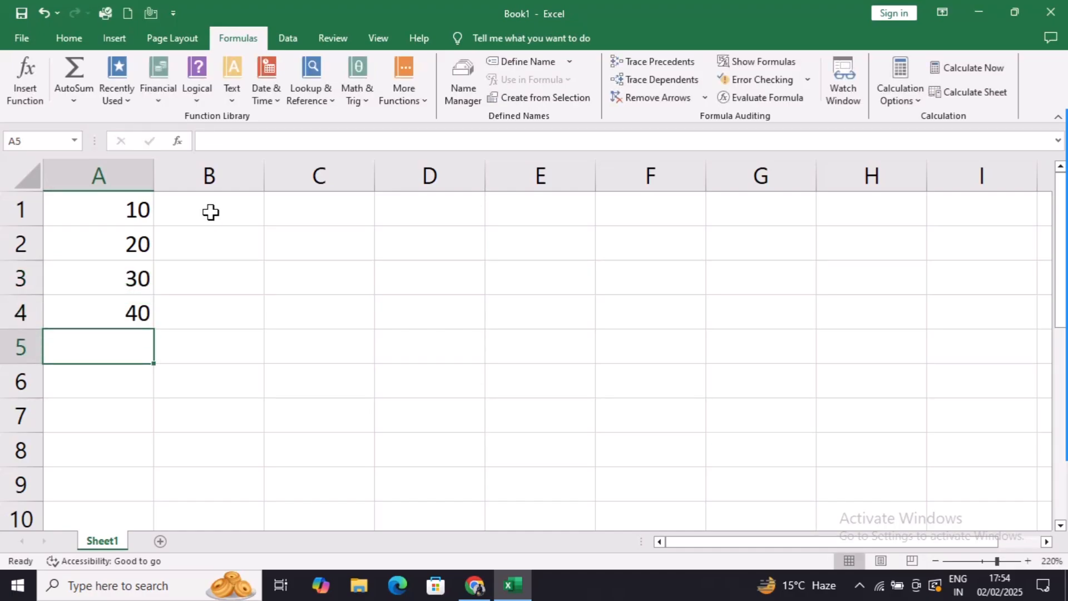
pyautogui.press('F2')
pyautogui.write('50')
pyautogui.press('Return')
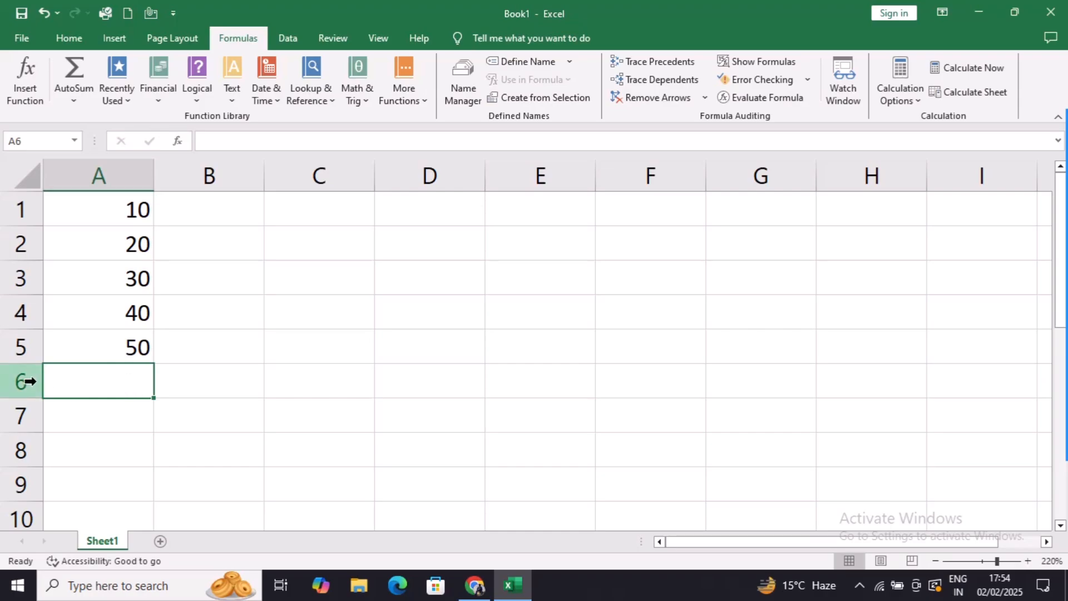
# Total the five numbers in cell A6 with the formula =SUM(A1:A5)
pyautogui.doubleClick(61, 381)
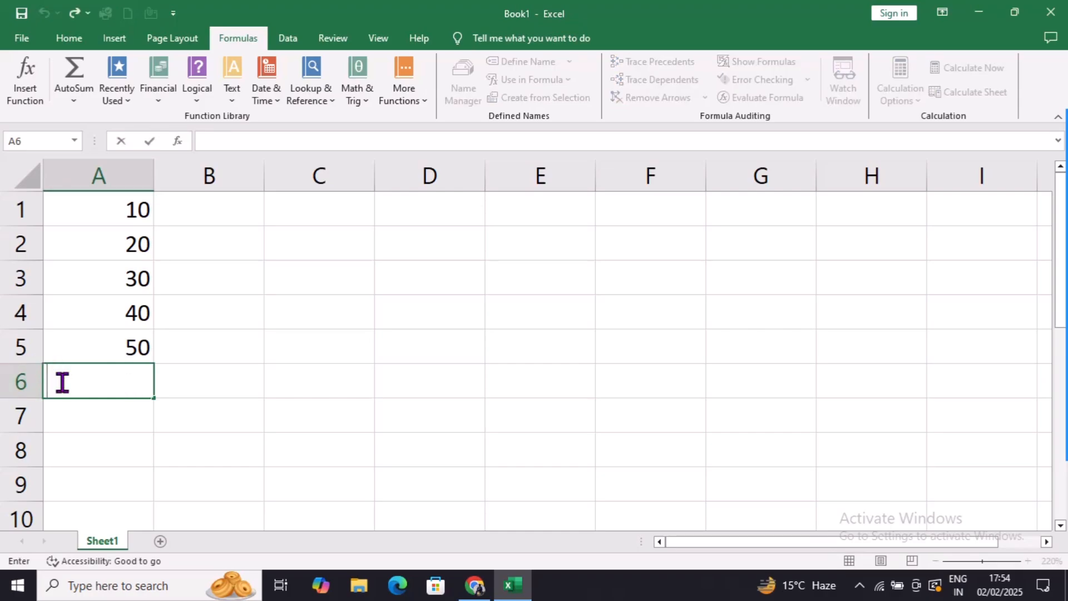
pyautogui.write('=')
pyautogui.click(81, 381)
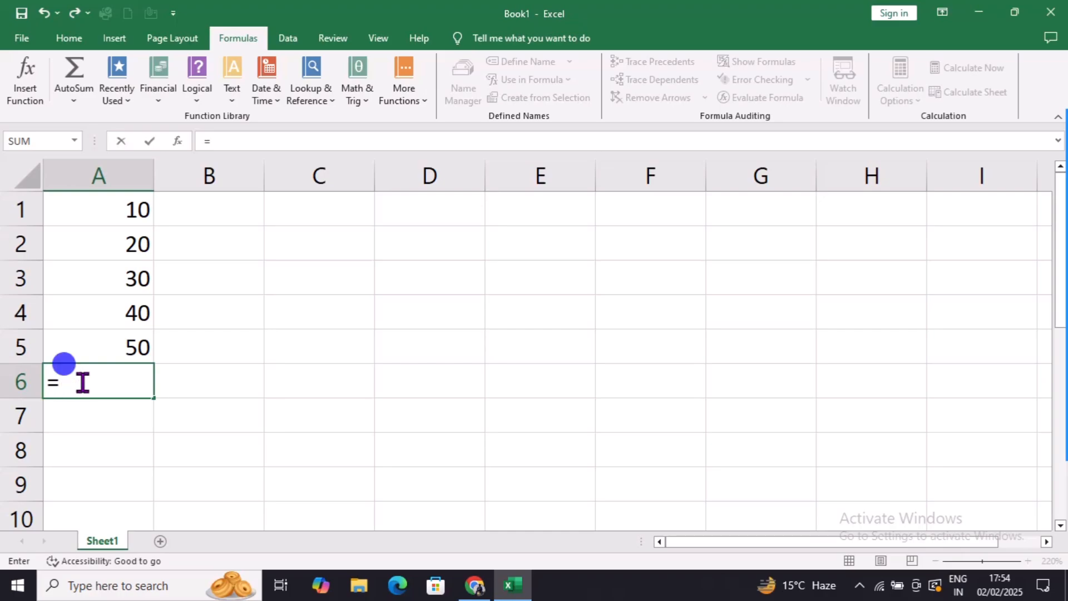
pyautogui.write('SUM')
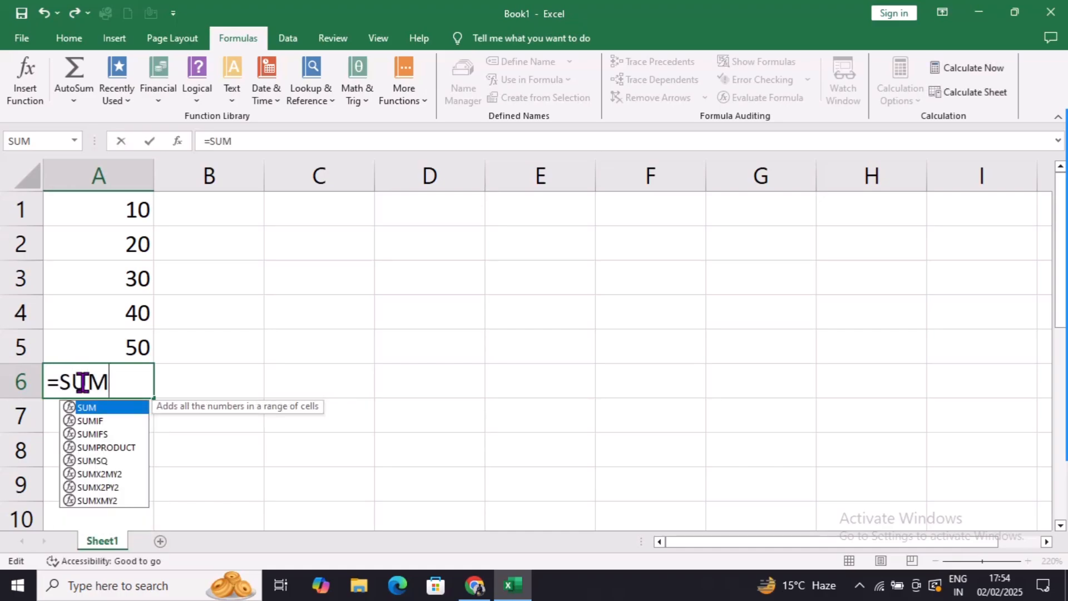
pyautogui.write('(')
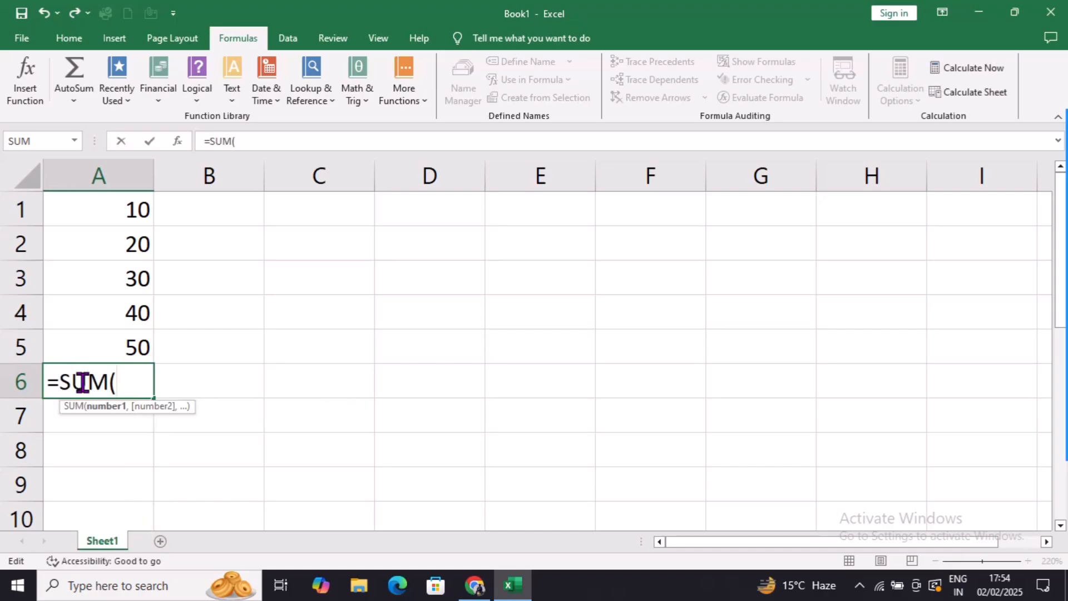
pyautogui.write('A1')
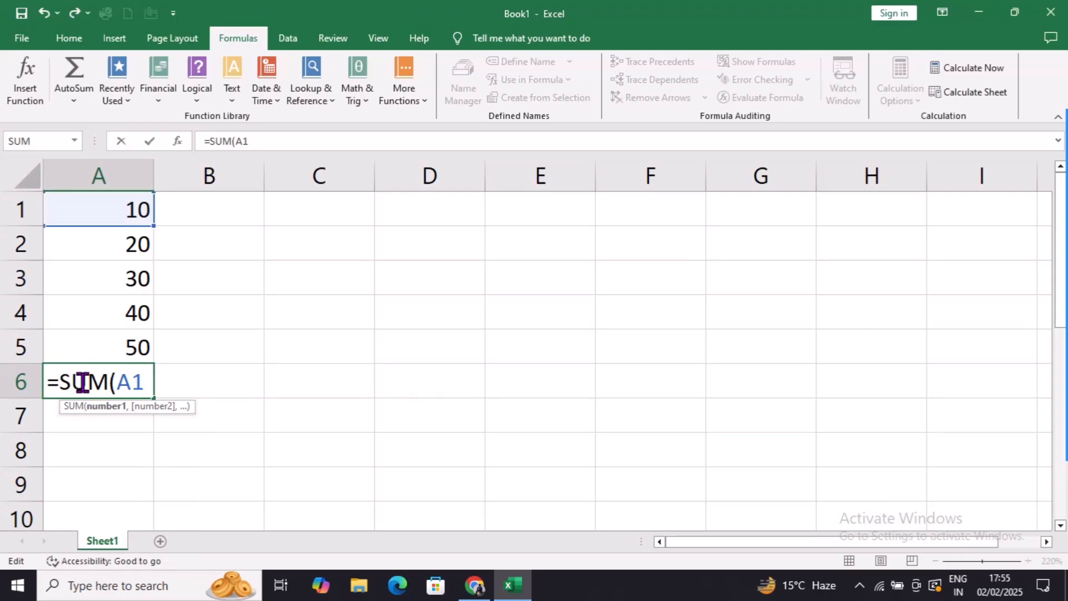
pyautogui.write(':A5')
pyautogui.press('Return')
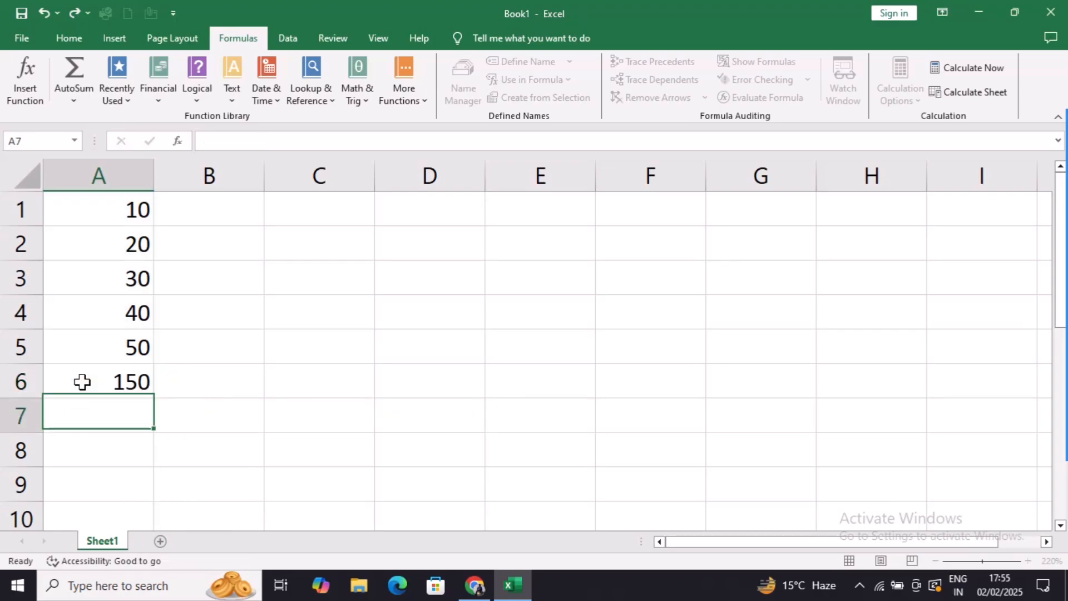
# Open the SUM formula in cell A6 to review how it is written
pyautogui.click(83, 382)
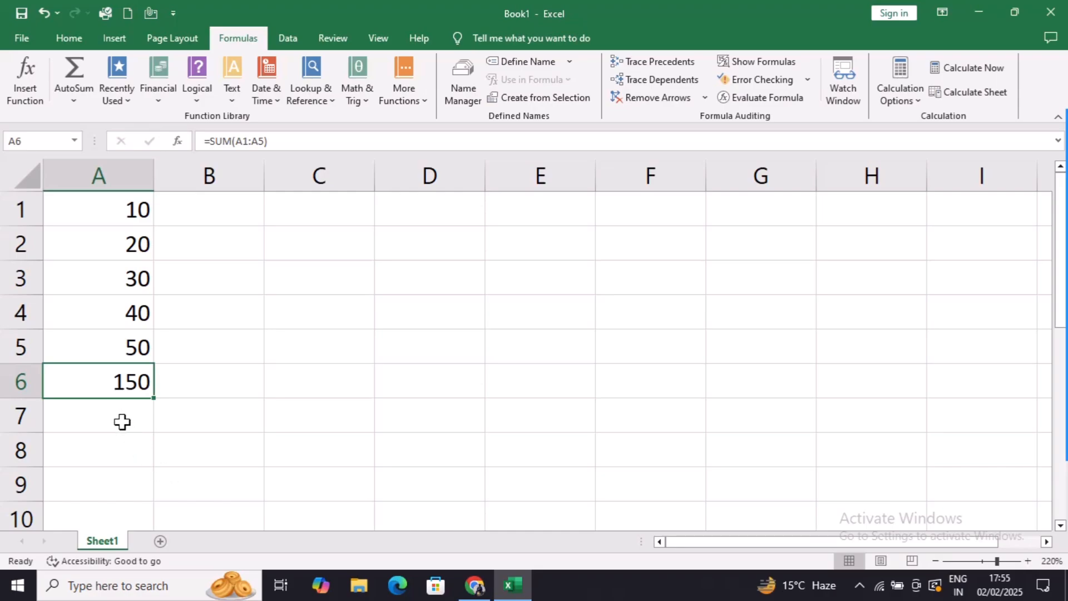
pyautogui.click(216, 145)
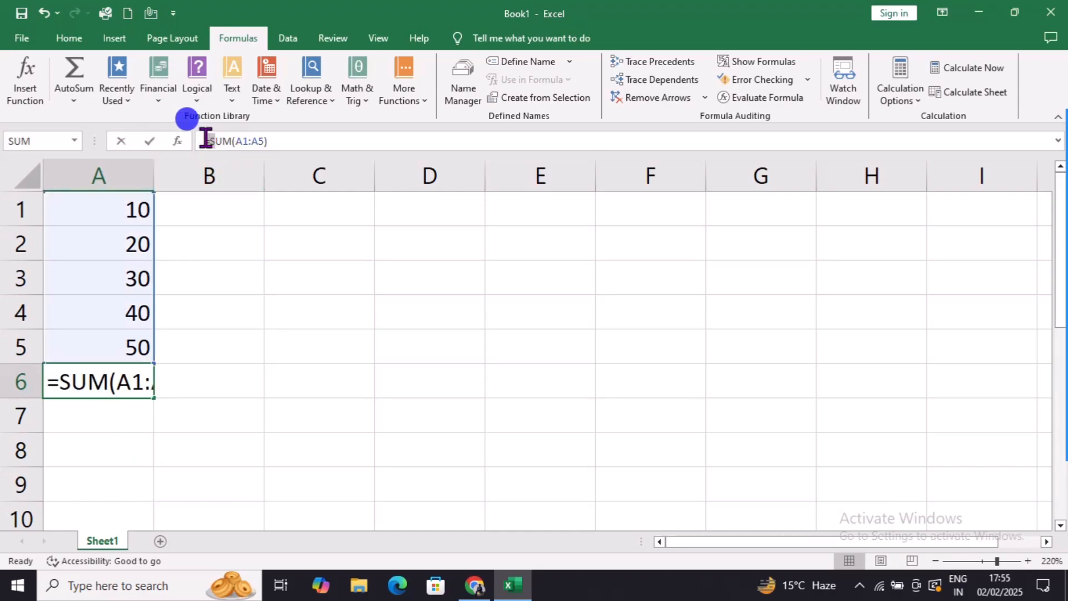
pyautogui.click(56, 382)
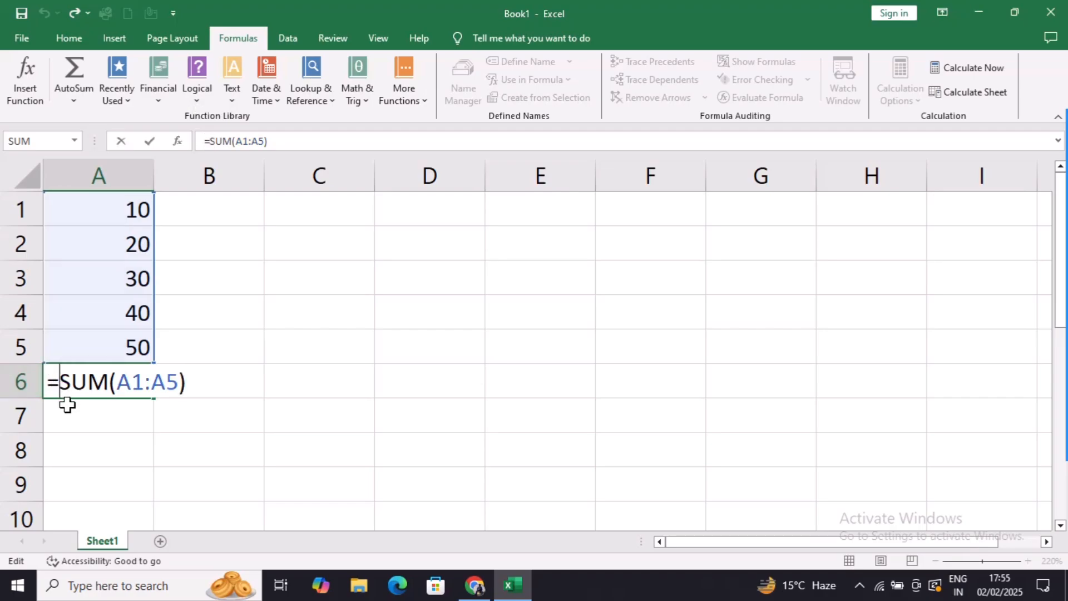
# Leave the formula in A6 as it was and widen column A so the whole formula fits
pyautogui.click(158, 179)
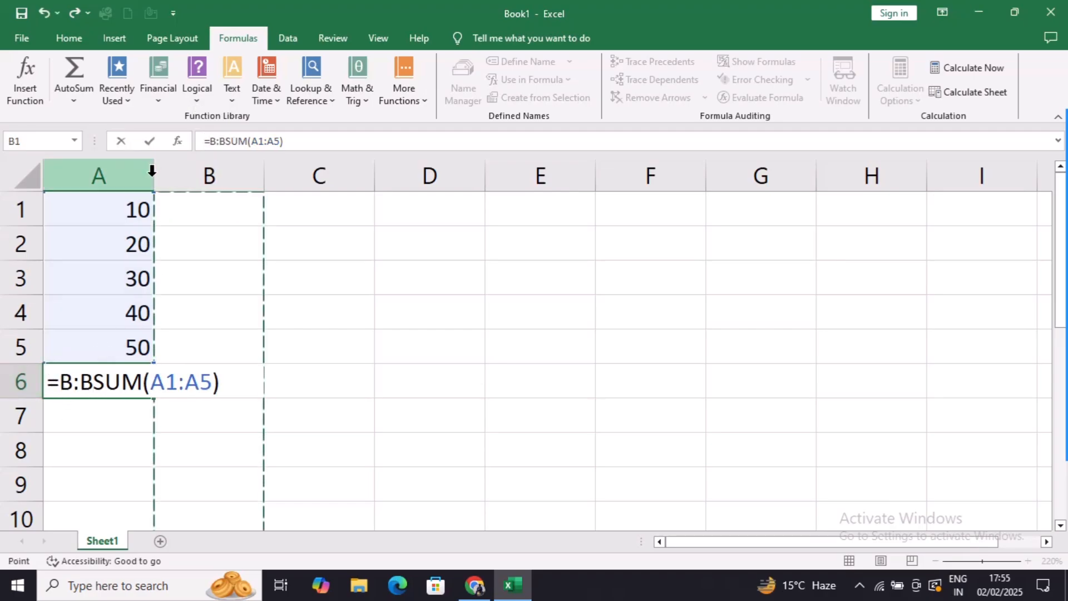
pyautogui.press('Escape')
pyautogui.doubleClick(161, 184)
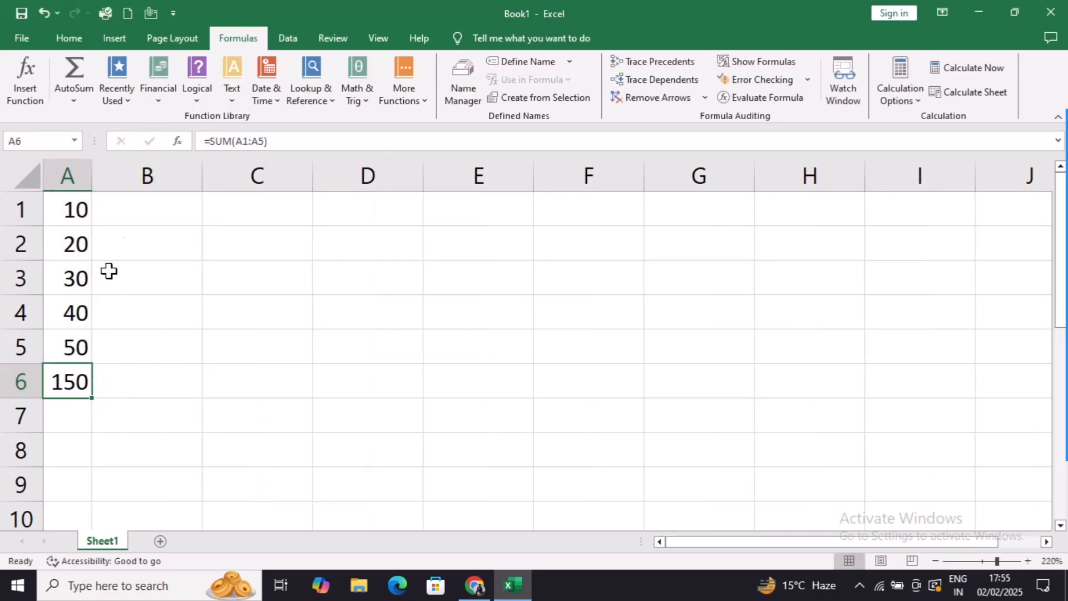
pyautogui.moveTo(93, 184); pyautogui.dragTo(248, 220)
# Examine the A1:A5 range and its colon separator inside the A6 formula, keeping the formula as is
pyautogui.doubleClick(112, 383)
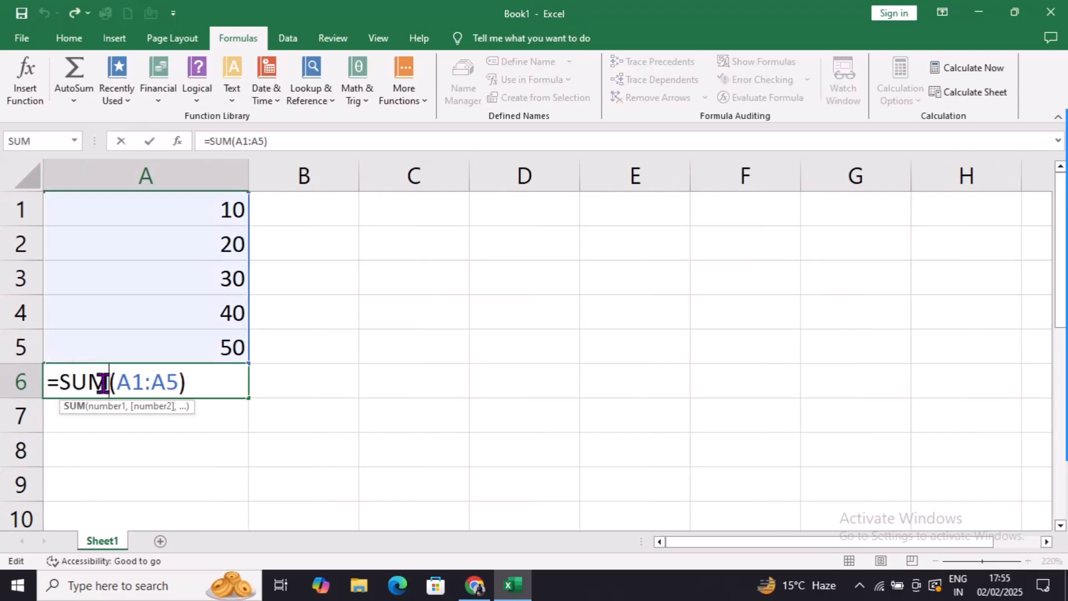
pyautogui.moveTo(117, 383); pyautogui.dragTo(177, 389)
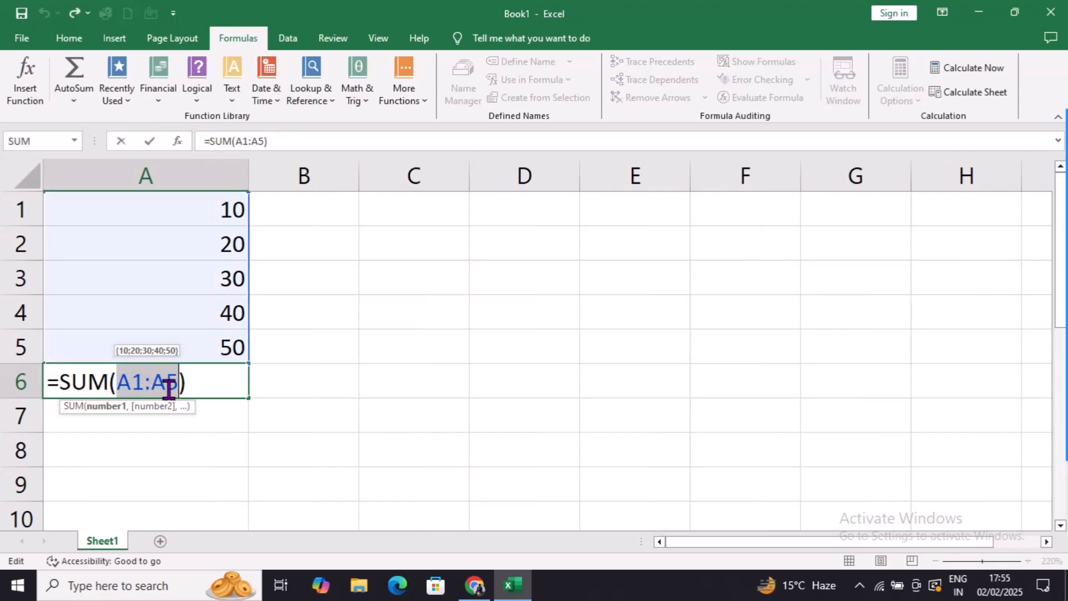
pyautogui.click(193, 382)
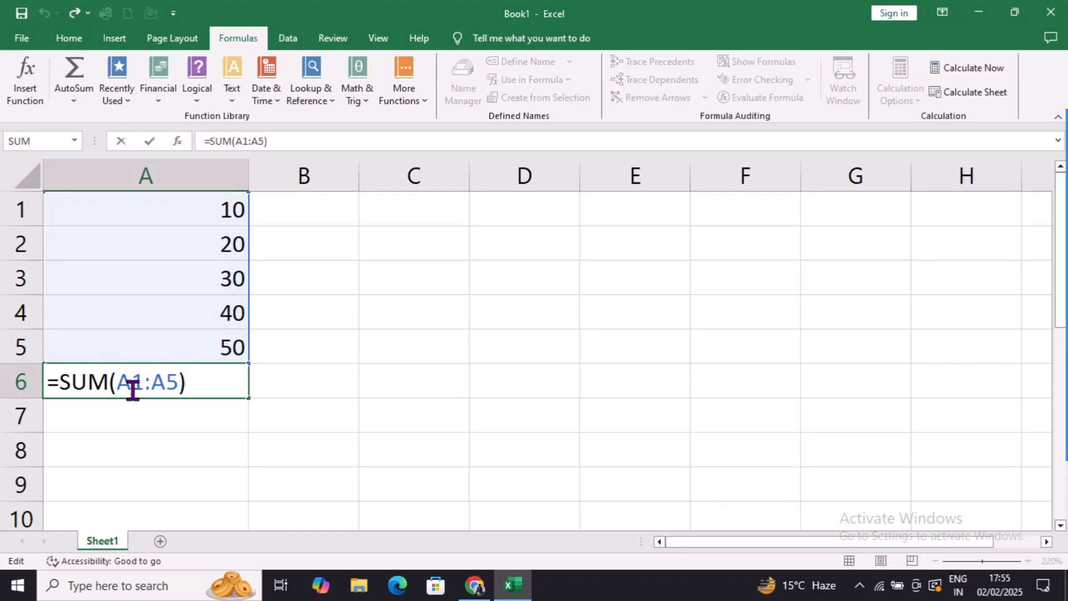
pyautogui.click(146, 380)
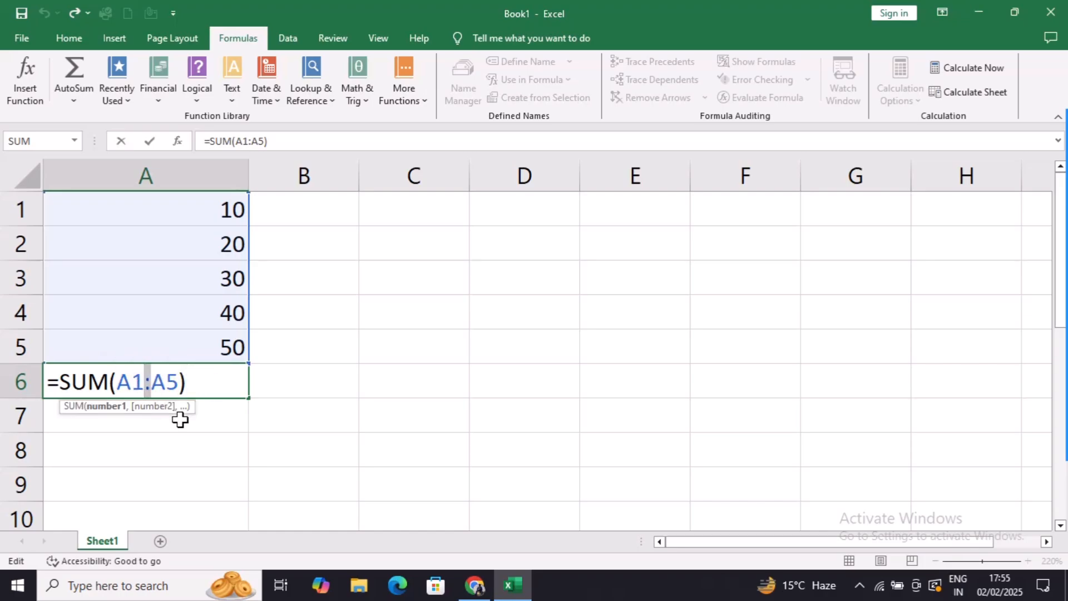
pyautogui.click(214, 382)
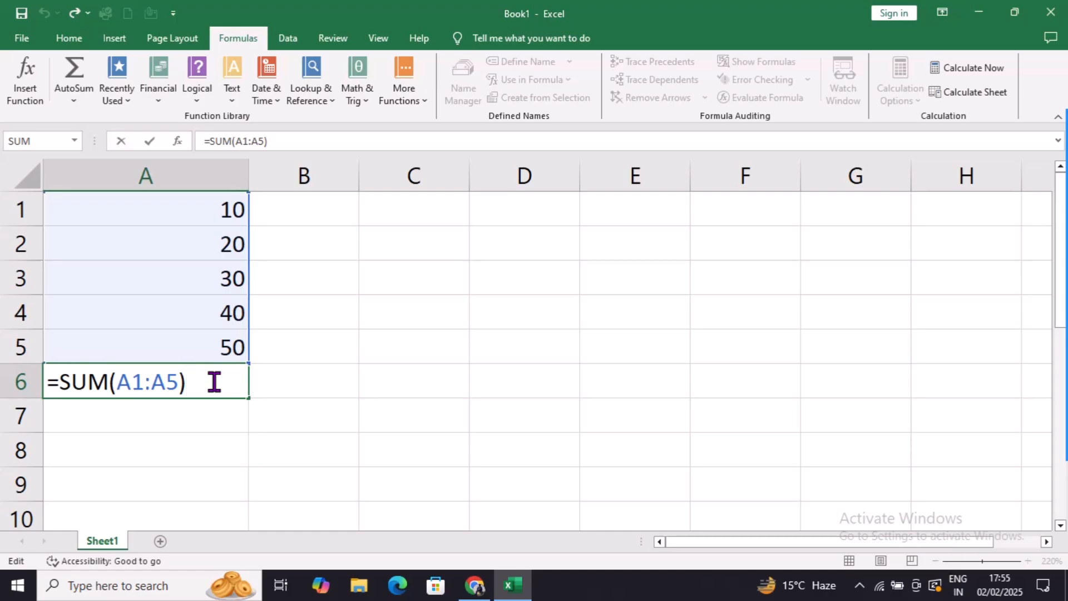
pyautogui.press('Return')
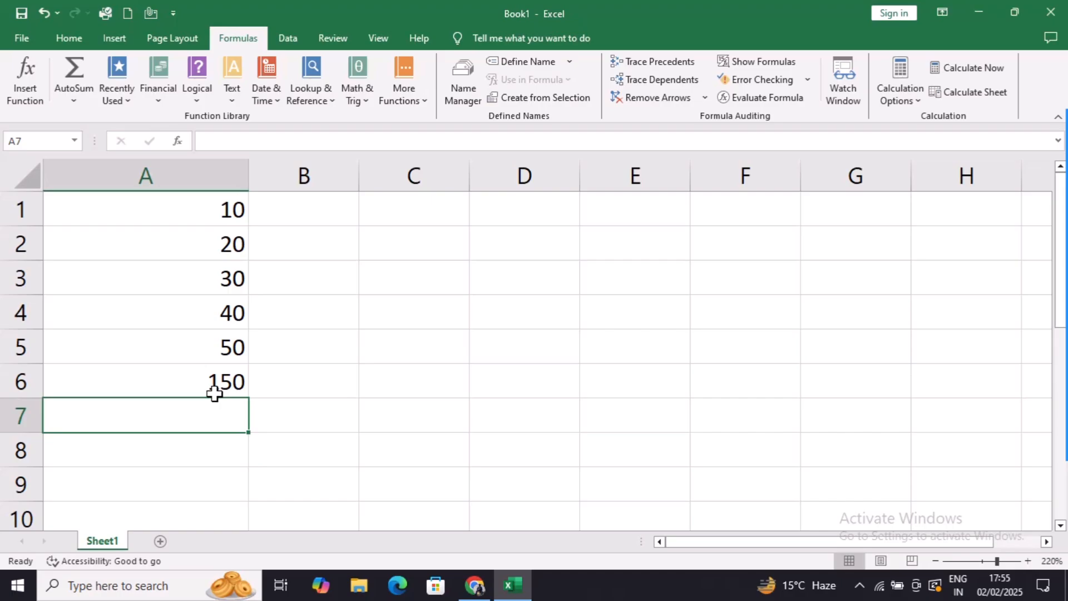
# Apply the red font colour to the numbers in cells A2 and A4
pyautogui.click(196, 251)
pyautogui.click(72, 38)
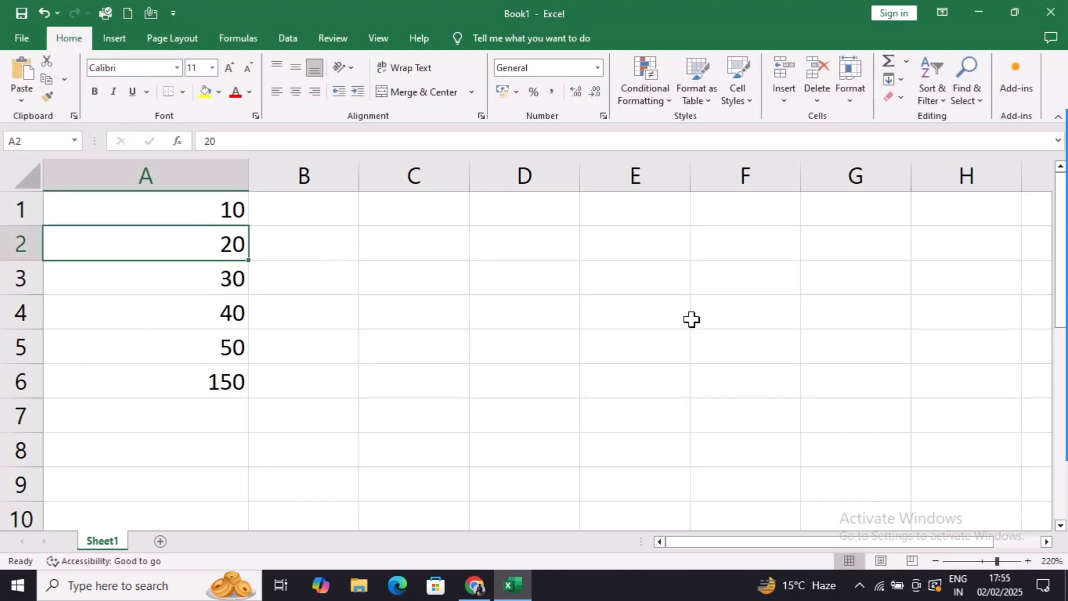
pyautogui.click(237, 90)
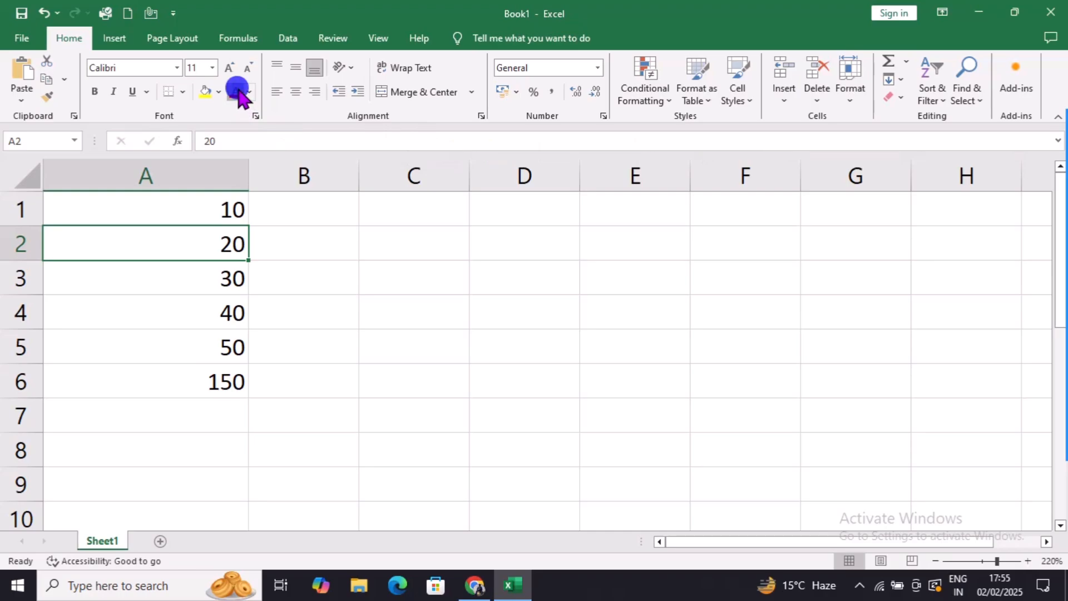
pyautogui.click(225, 308)
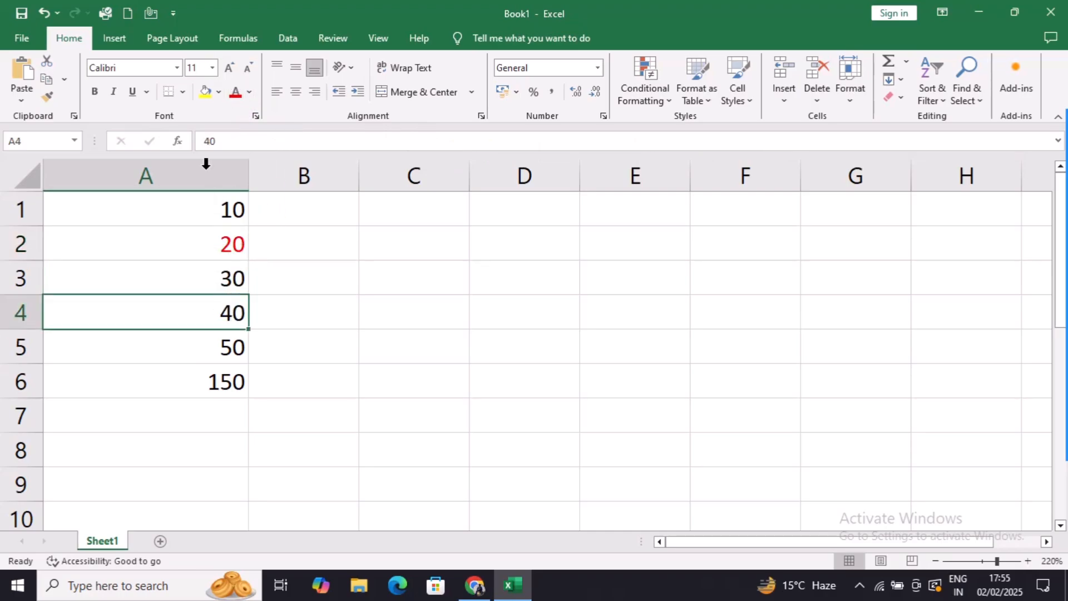
pyautogui.click(236, 91)
pyautogui.click(233, 209)
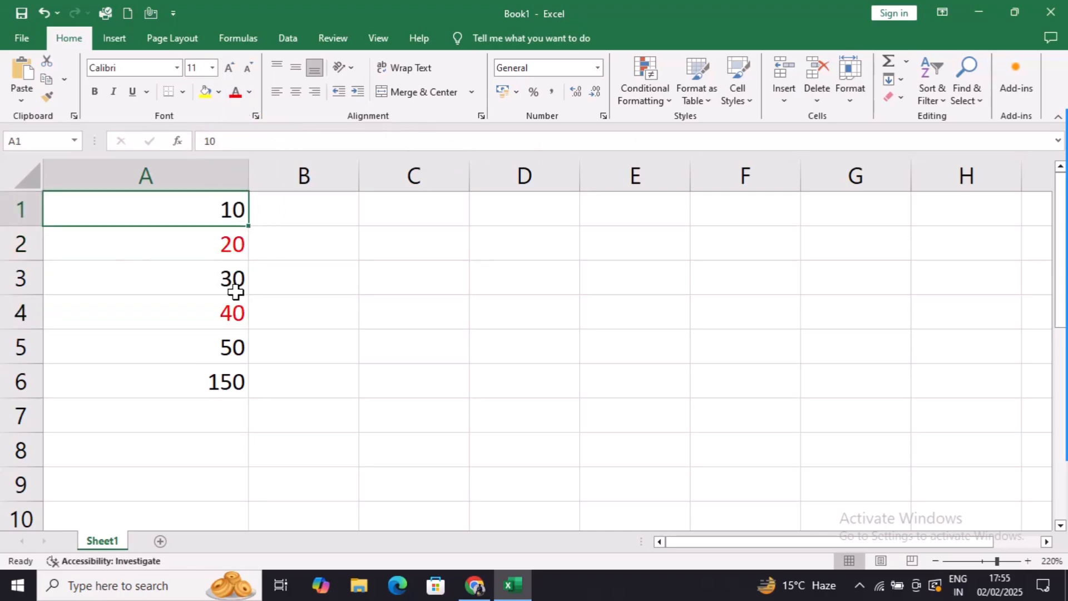
pyautogui.press('Down')
pyautogui.press('Down')
pyautogui.press('Down')
pyautogui.press('Down')
# Replace the total in cell A6 with the formula =SUM(A1,A3,A5) to add only those three cells
pyautogui.click(192, 379)
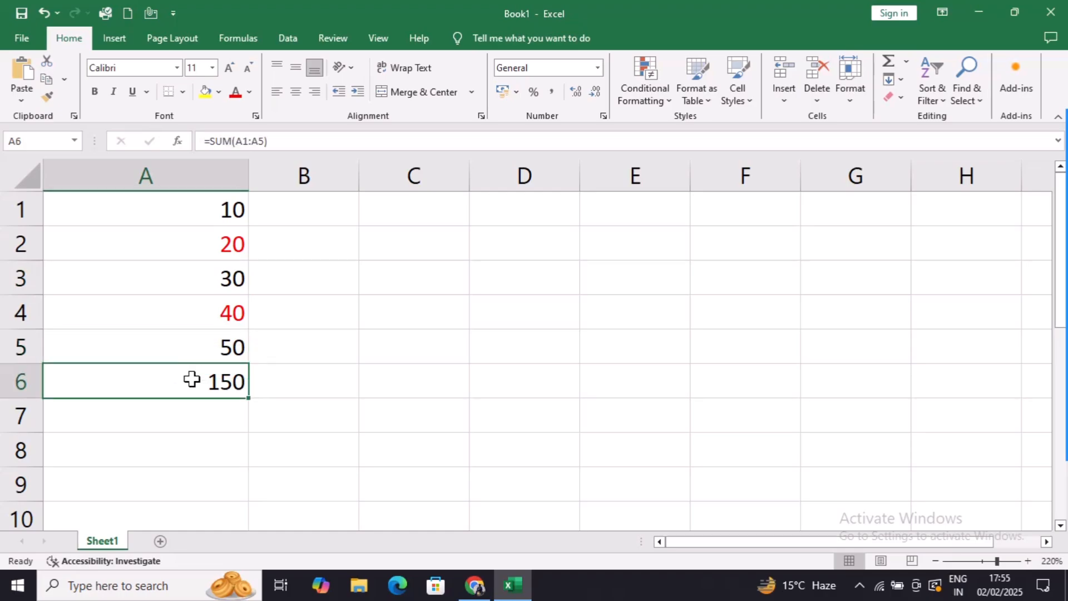
pyautogui.press('Delete')
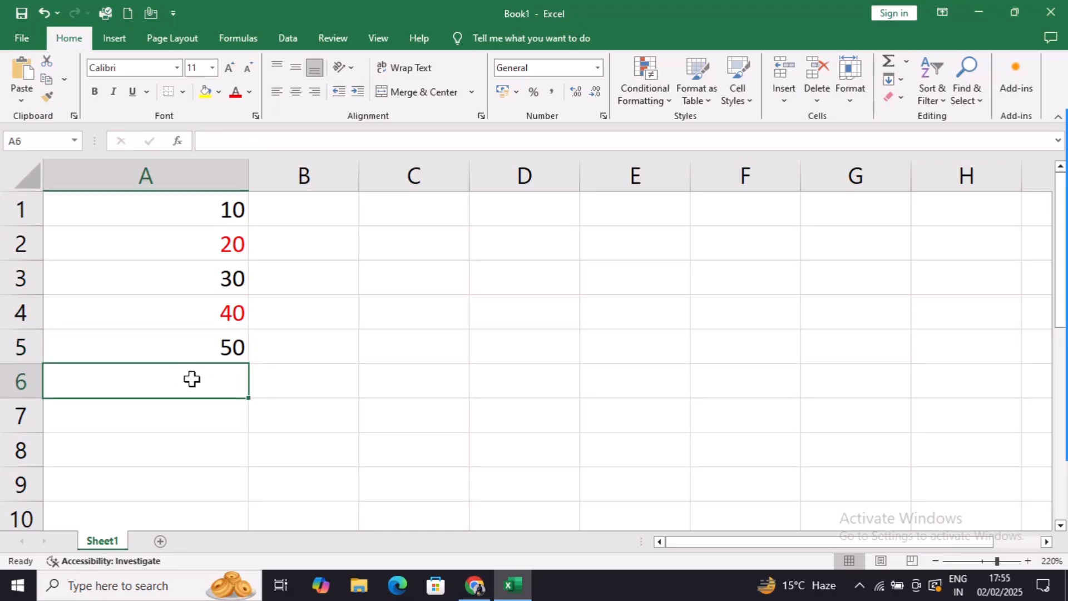
pyautogui.write('=SUM(')
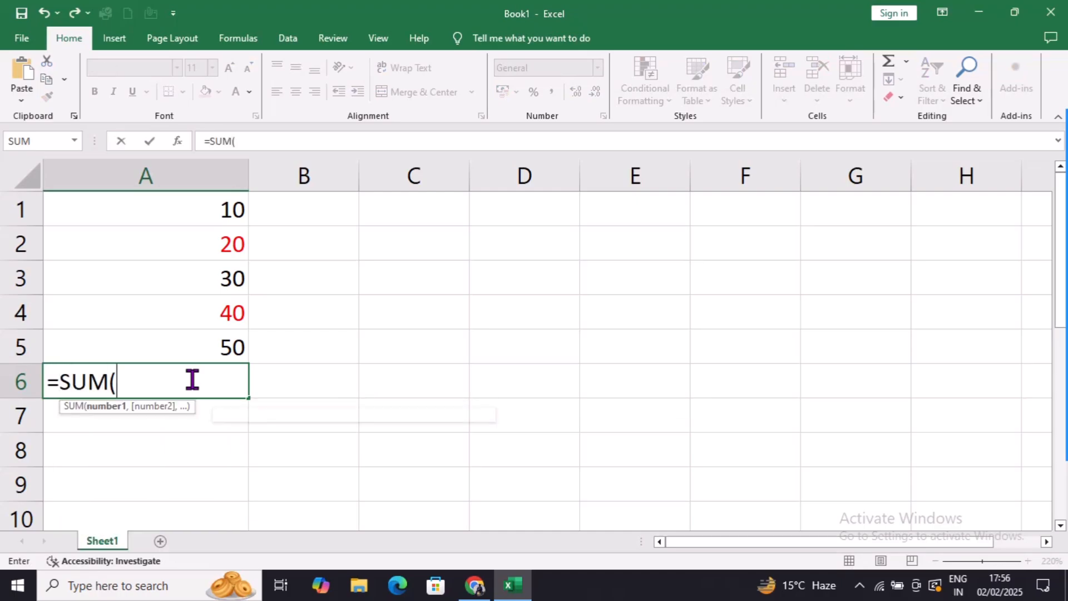
pyautogui.write('A1,A')
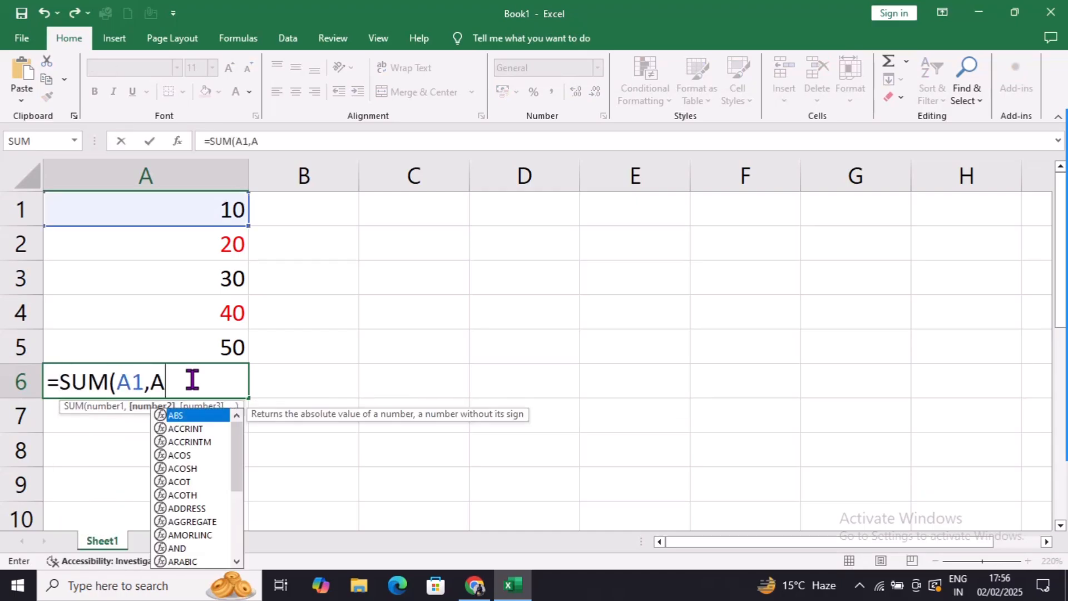
pyautogui.write('3,A5)')
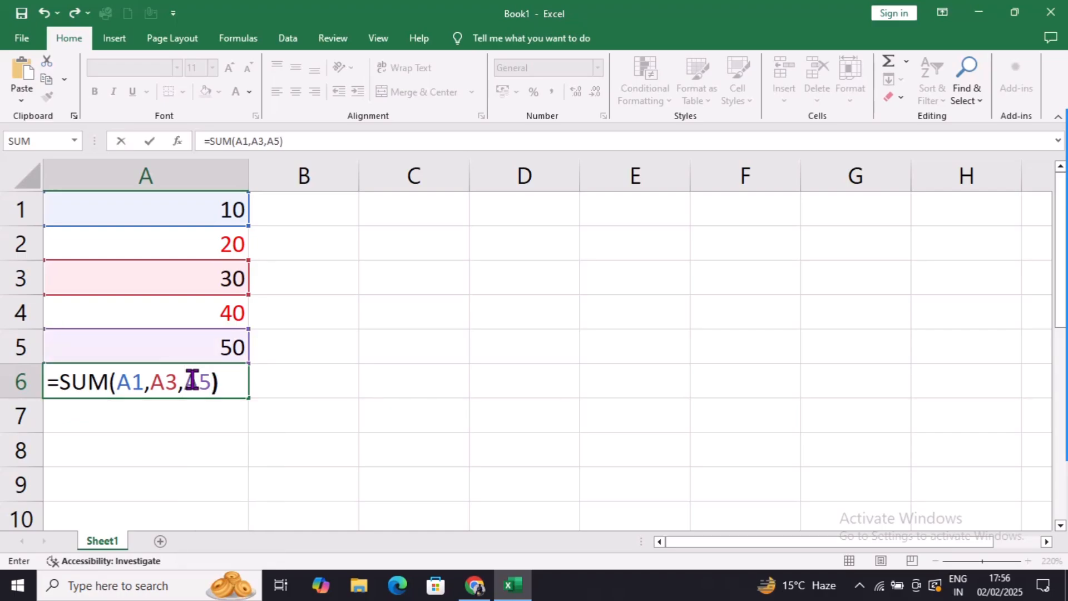
pyautogui.press('Return')
pyautogui.click(191, 378)
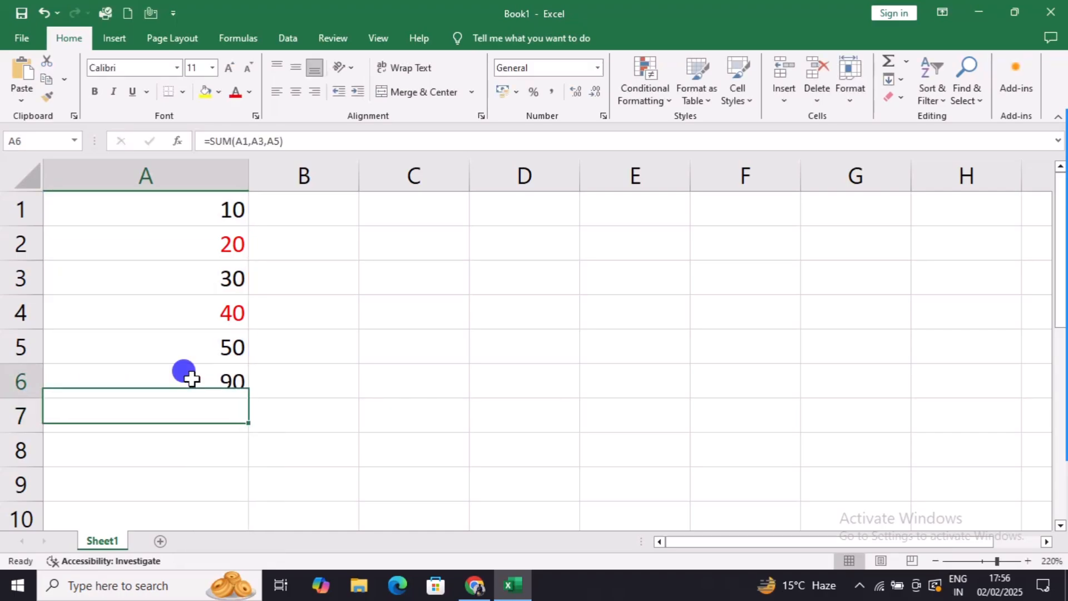
# Examine the numbers in A1:A5 one by one and compare them with the selective sum in A6
pyautogui.click(217, 216)
pyautogui.click(218, 243)
pyautogui.click(203, 278)
pyautogui.click(201, 313)
pyautogui.click(200, 337)
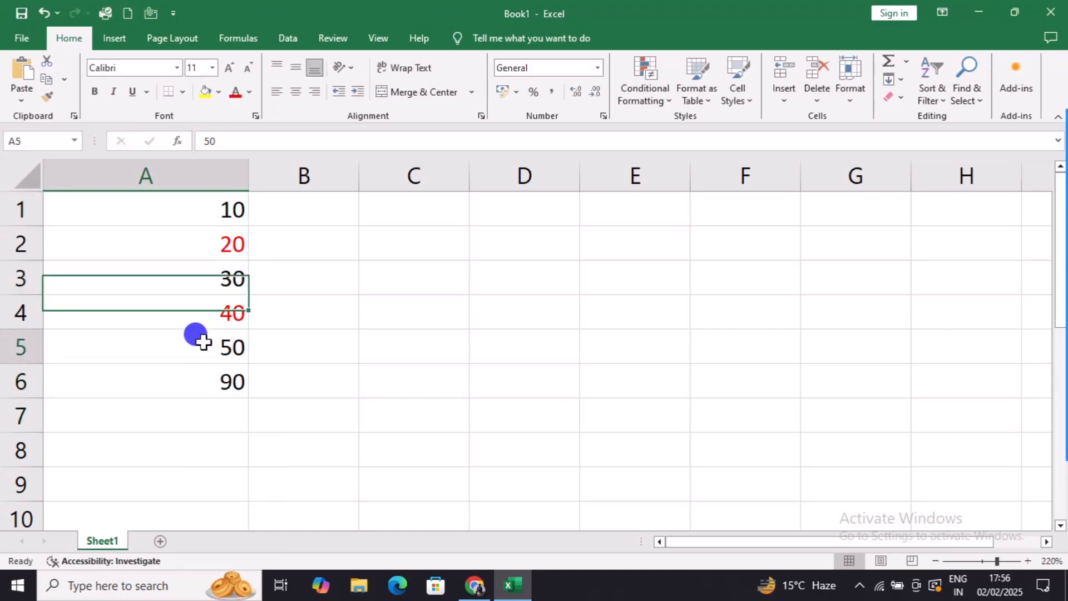
pyautogui.click(215, 383)
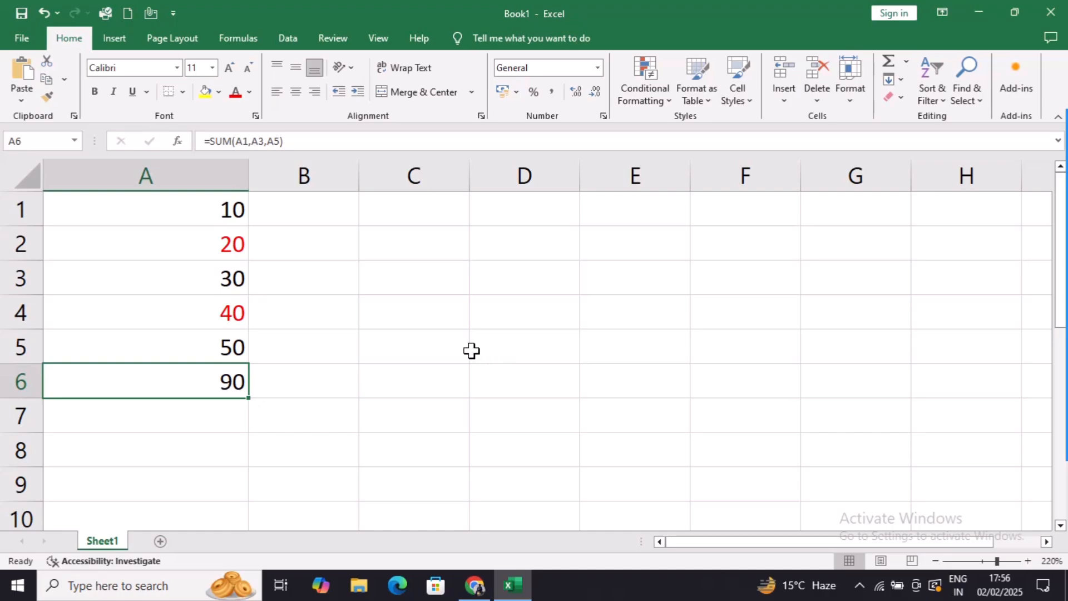
pyautogui.moveTo(210, 205); pyautogui.dragTo(219, 375)
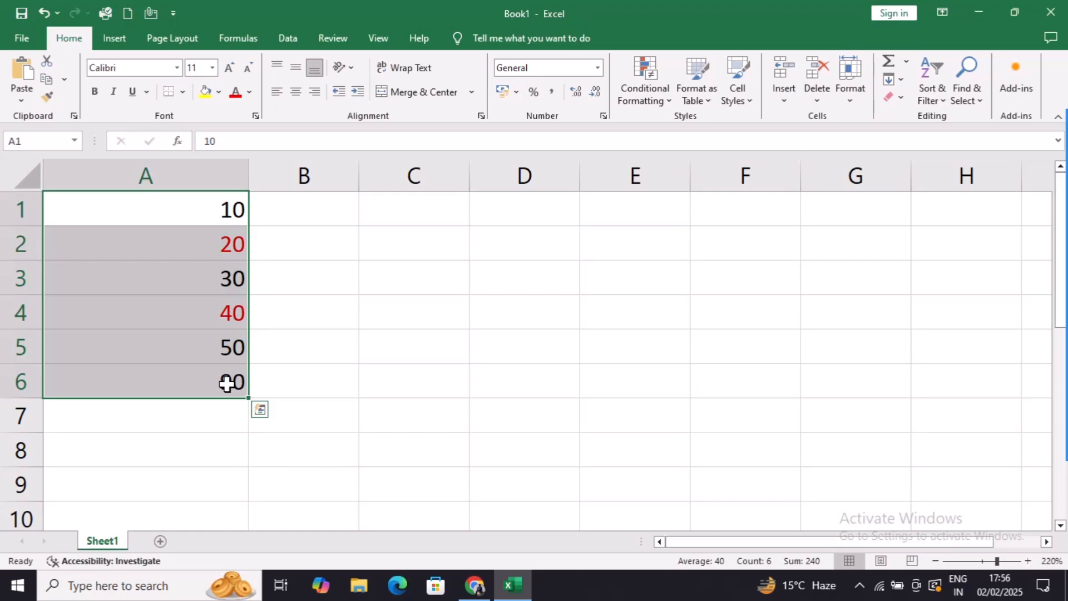
pyautogui.click(226, 383)
pyautogui.doubleClick(231, 372)
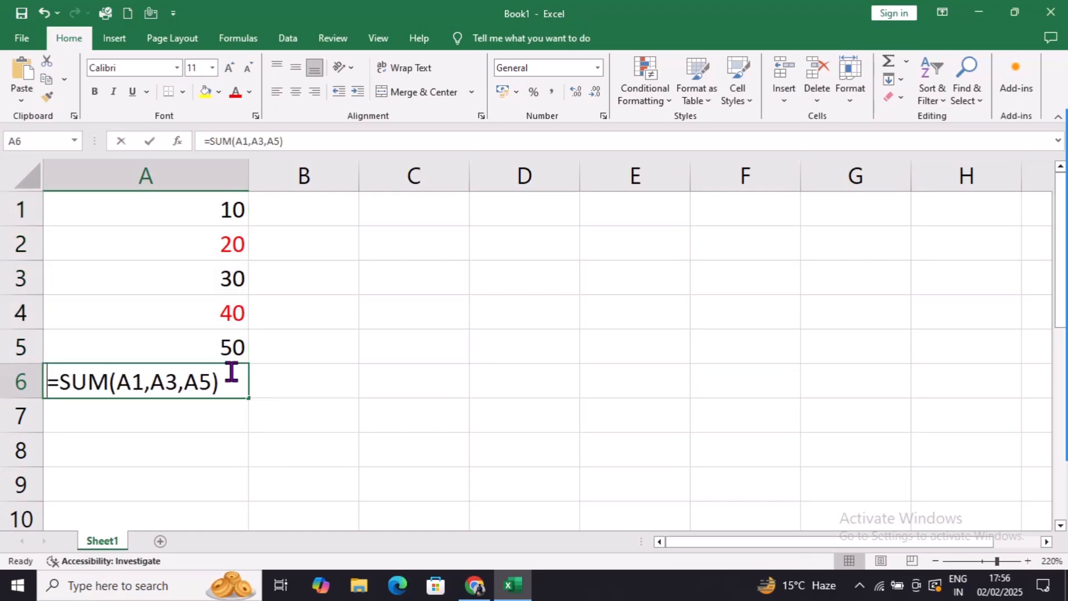
pyautogui.write('=')
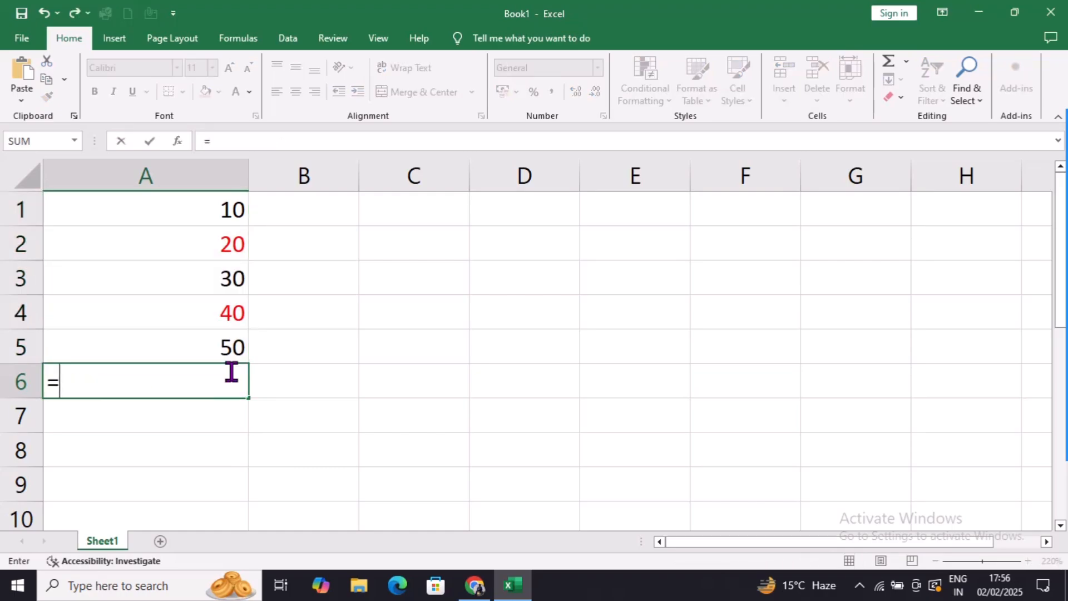
pyautogui.press('Escape')
# Enter a formula in cell B6 that sums the whole of column A, =SUM(A:A)
pyautogui.click(304, 386)
pyautogui.write('=sum(A')
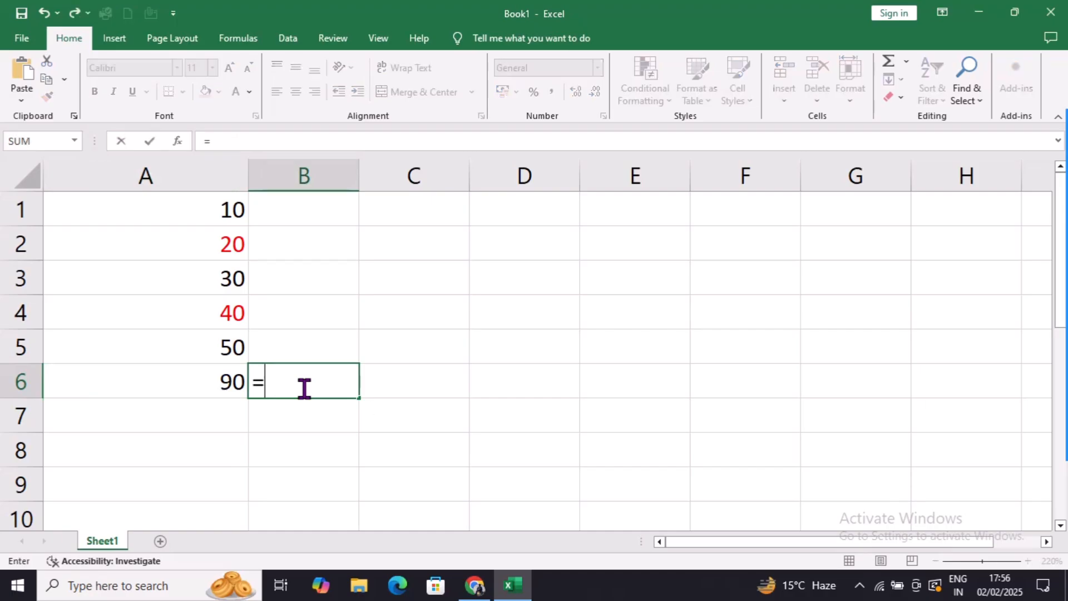
pyautogui.write(';!')
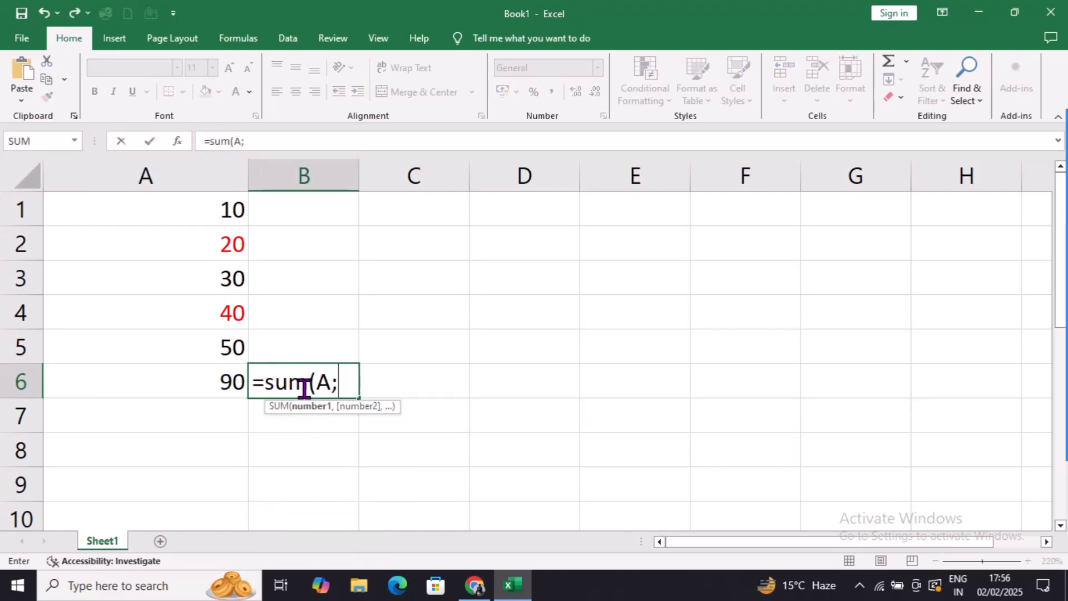
pyautogui.press('BackSpace')
pyautogui.press('BackSpace')
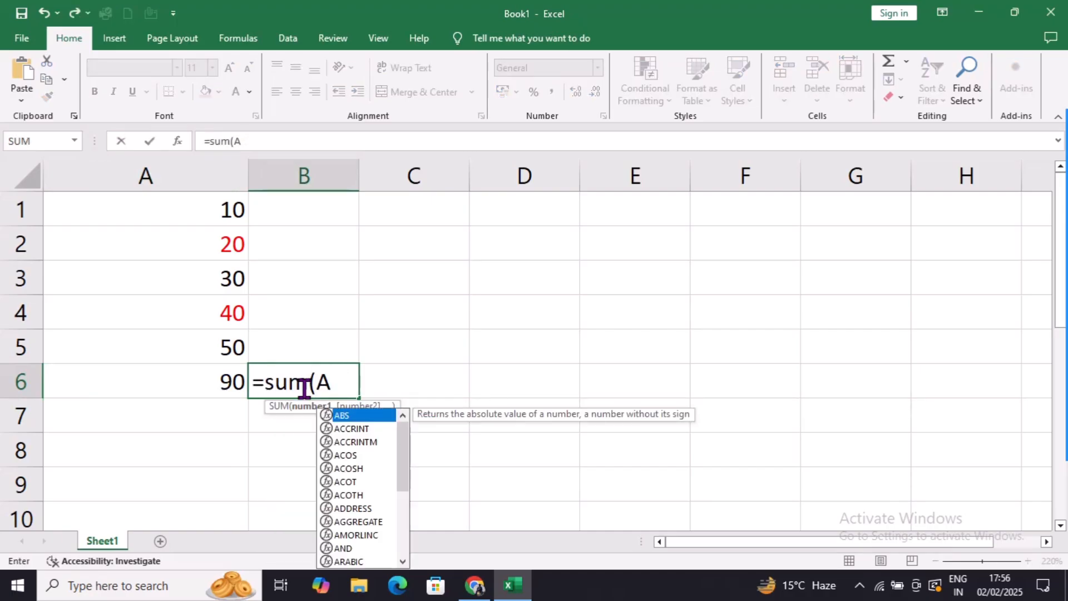
pyautogui.write(':A')
pyautogui.press('Return')
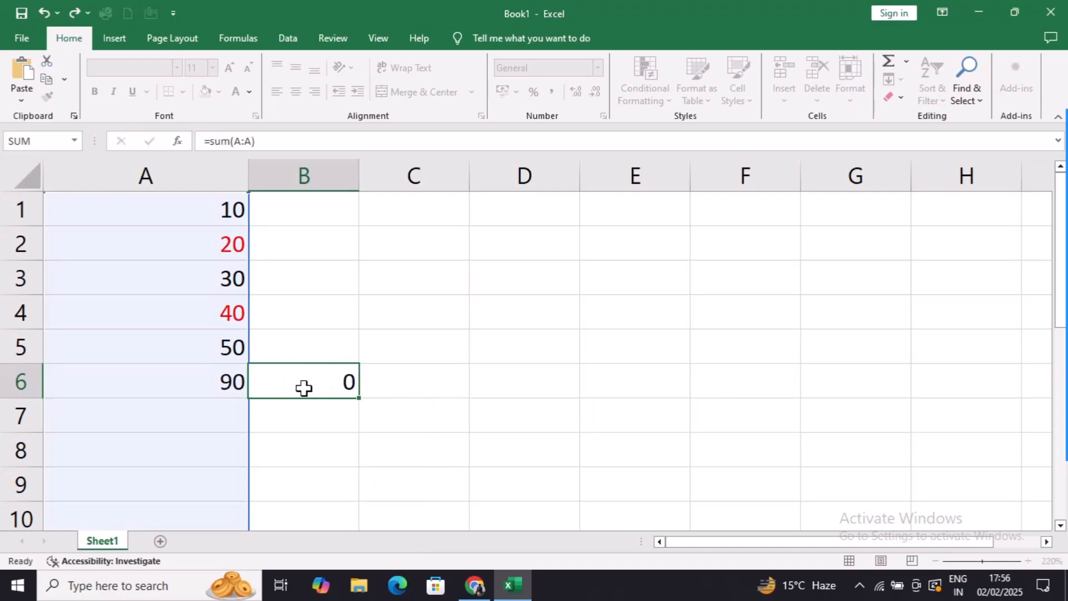
pyautogui.click(303, 387)
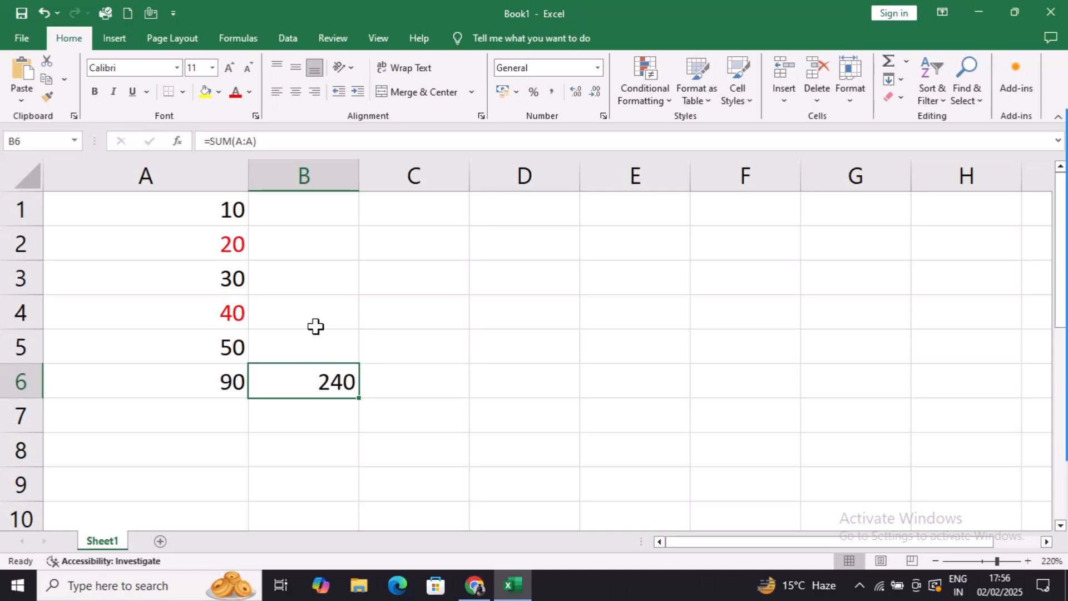
# Clear the formulas from cells A6 and B6, leaving the numbers in A1:A5 in place
pyautogui.click(307, 214)
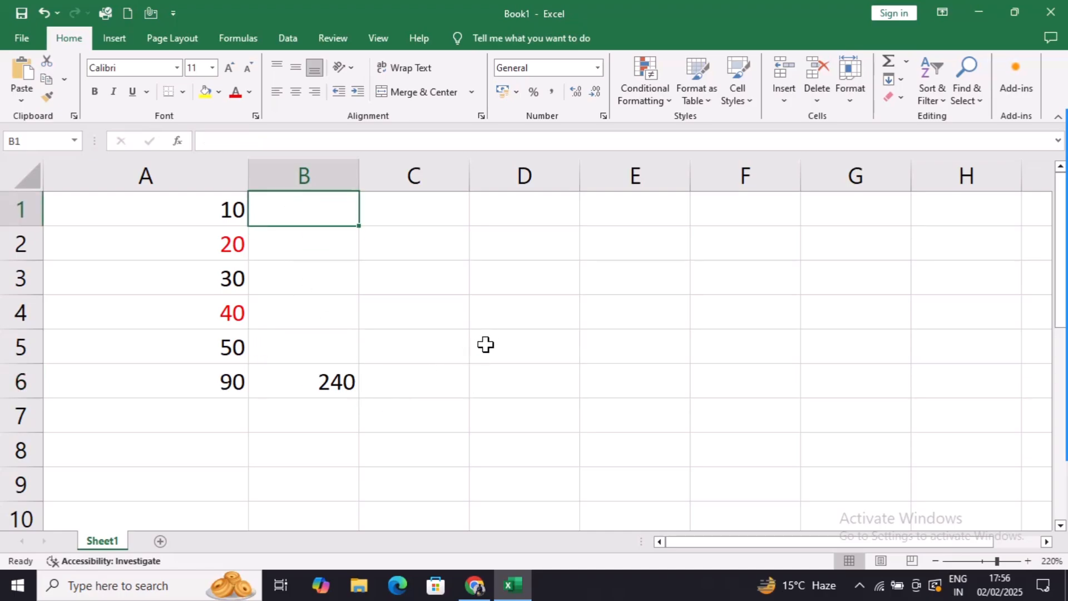
pyautogui.click(320, 385)
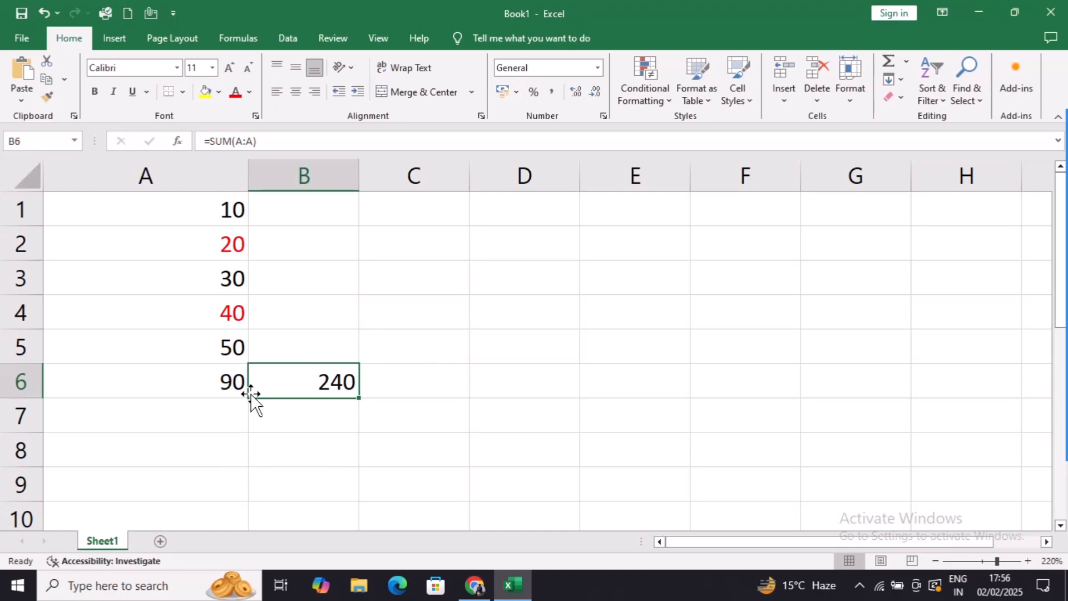
pyautogui.moveTo(251, 393); pyautogui.dragTo(280, 382)
pyautogui.press('Delete')
pyautogui.click(203, 382)
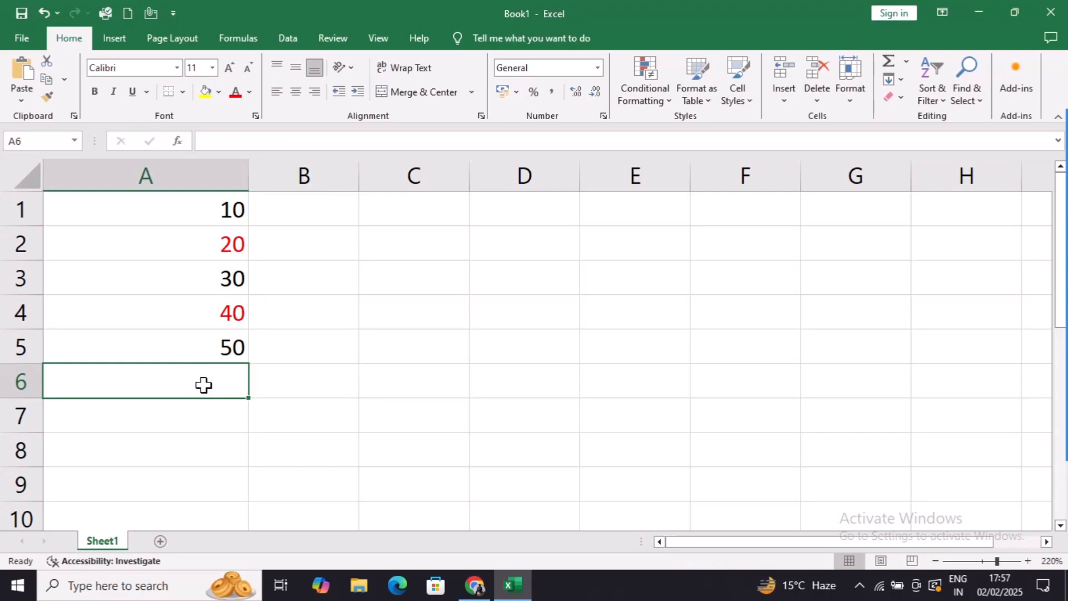
# Total the numbers above cell A6 by inserting an AutoSum formula there
pyautogui.press('alt')
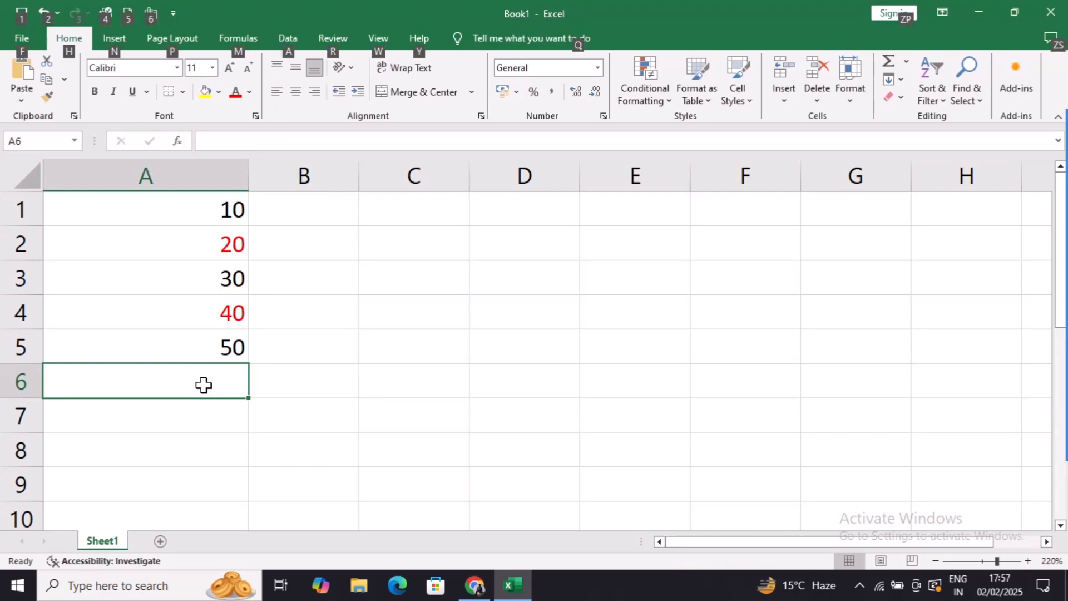
pyautogui.press('Escape')
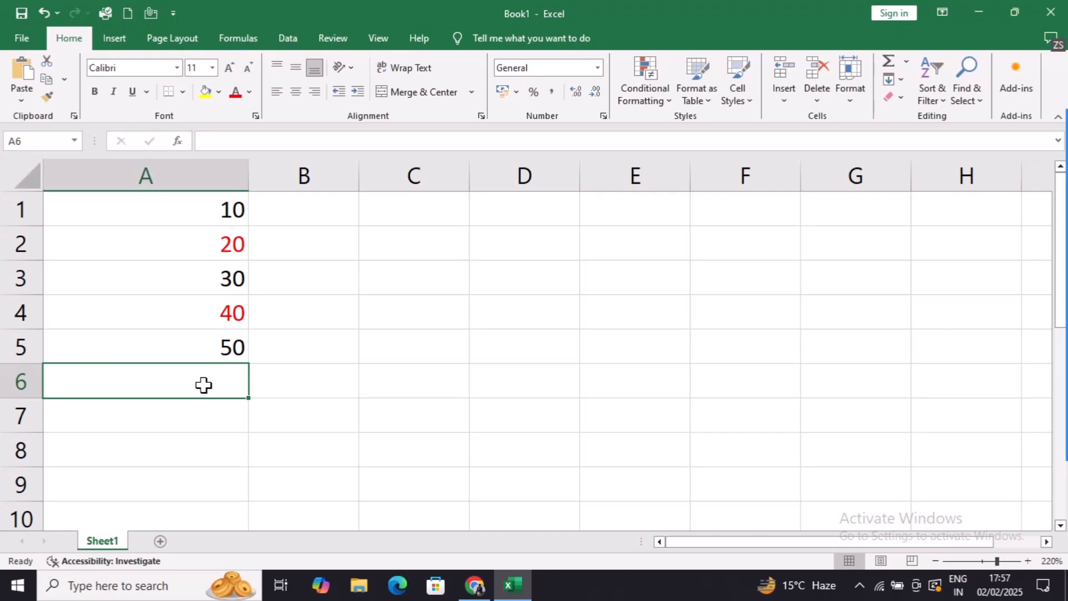
pyautogui.hotkey('alt', '=')
pyautogui.press('Return')
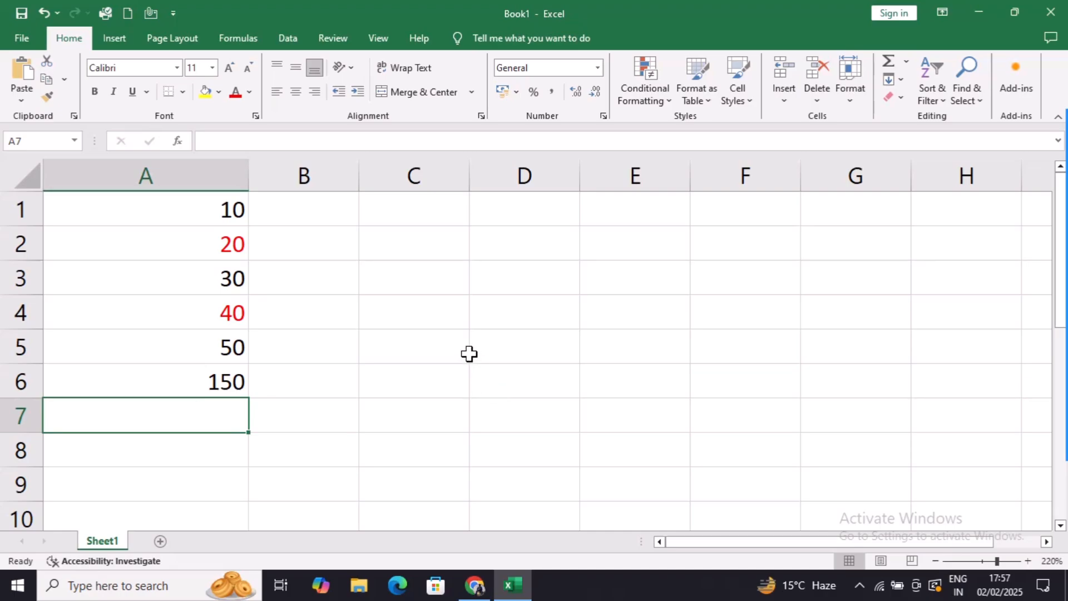
# Review the A1:A5 range, the individual cells A1, A3 and A5, and the total in A6
pyautogui.moveTo(212, 218); pyautogui.dragTo(210, 347)
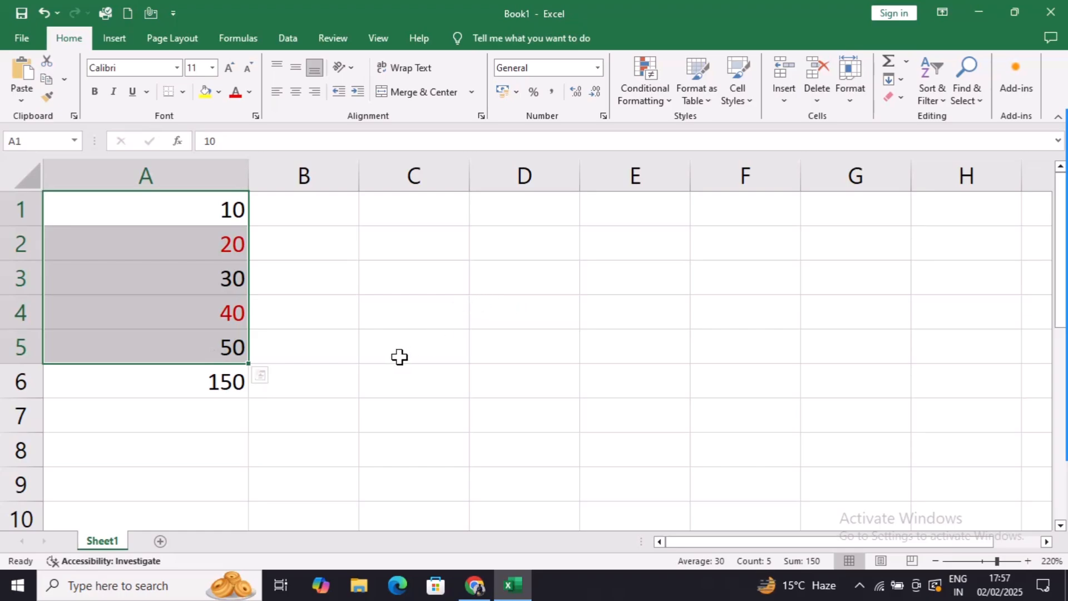
pyautogui.click(225, 209)
pyautogui.click(225, 284)
pyautogui.click(214, 343)
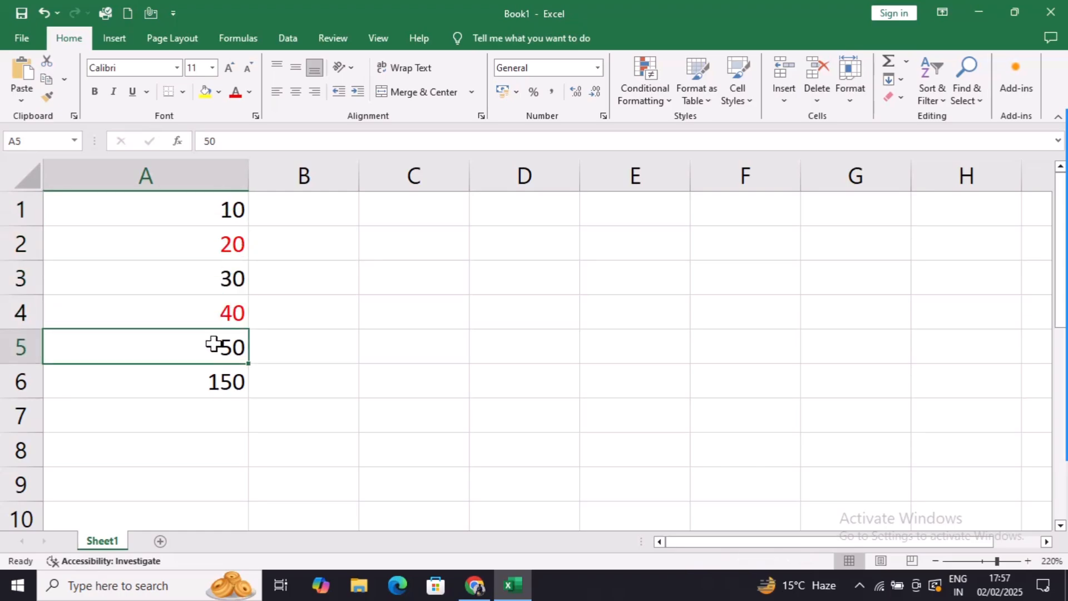
pyautogui.click(238, 376)
pyautogui.click(297, 379)
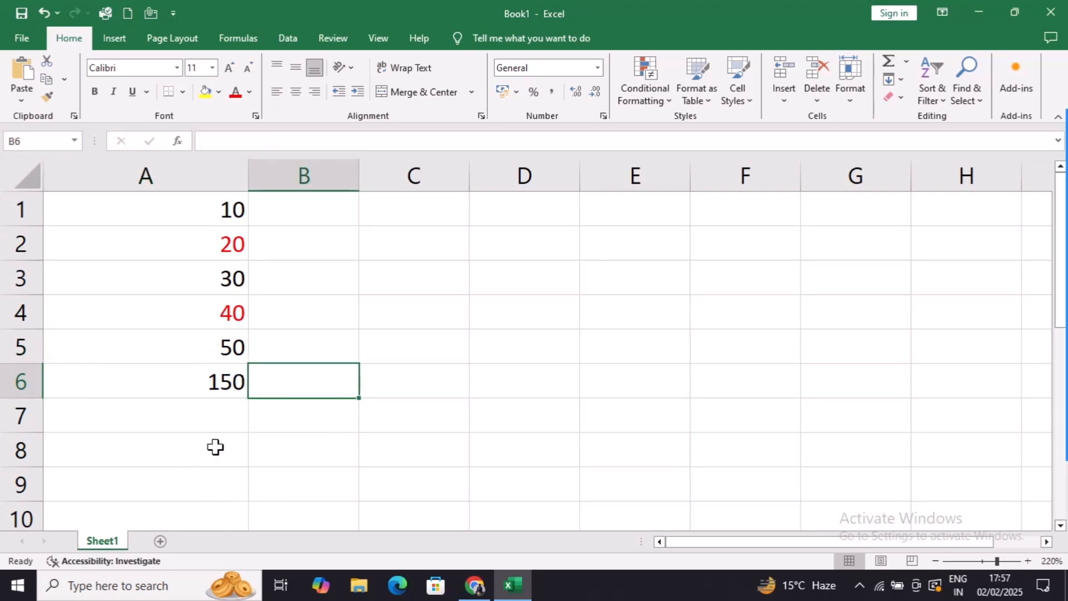
pyautogui.click(208, 380)
pyautogui.click(320, 387)
# Clear the contents of cells A1 to A6, emptying the sheet
pyautogui.moveTo(181, 223); pyautogui.dragTo(186, 377)
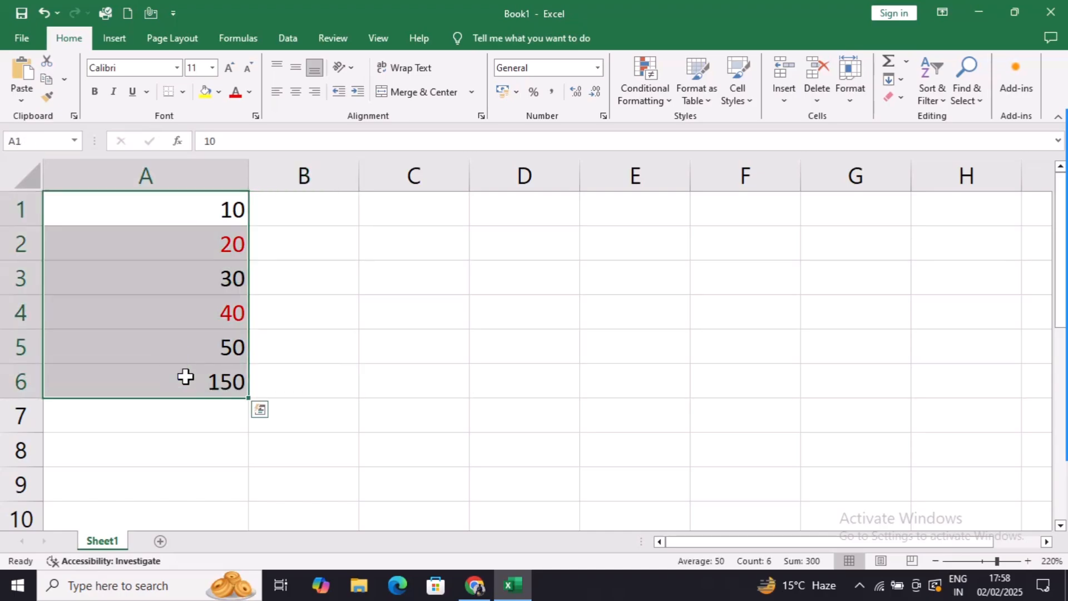
pyautogui.press('Delete')
pyautogui.click(432, 389)
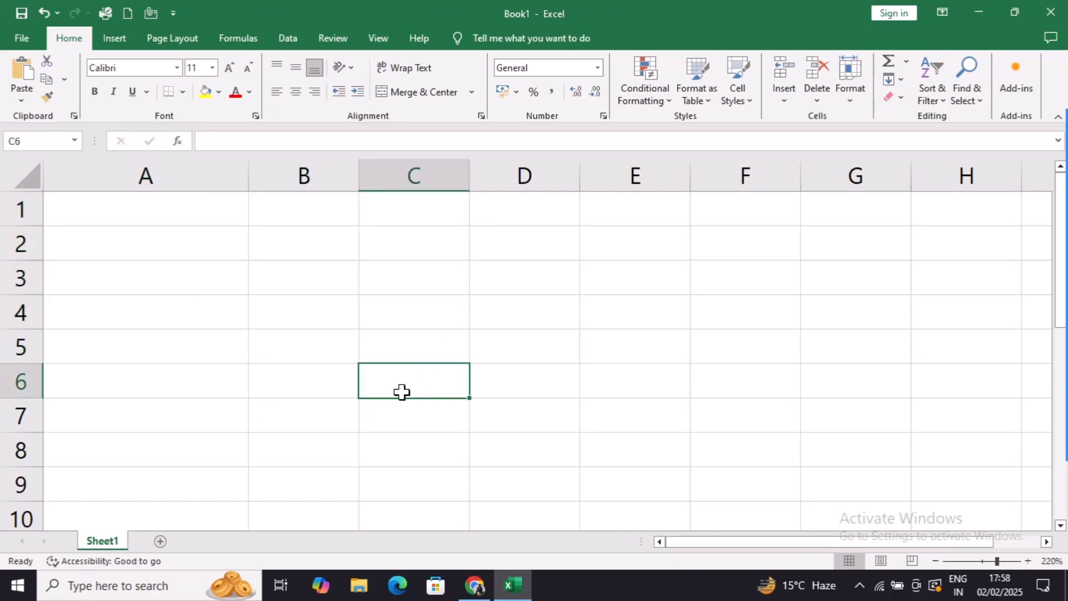